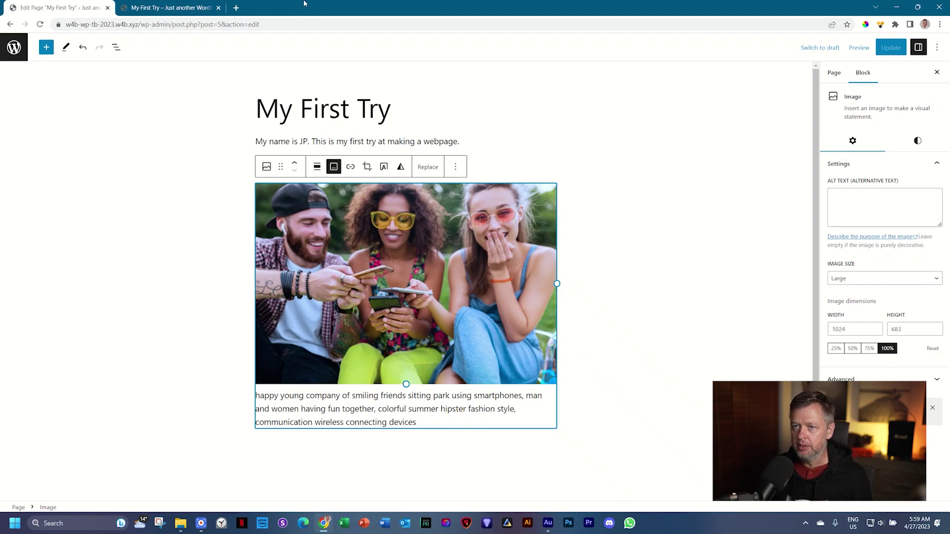
Compare the My First Try editor with its live page twice, then return to the admin Pages list.
click(155, 4)
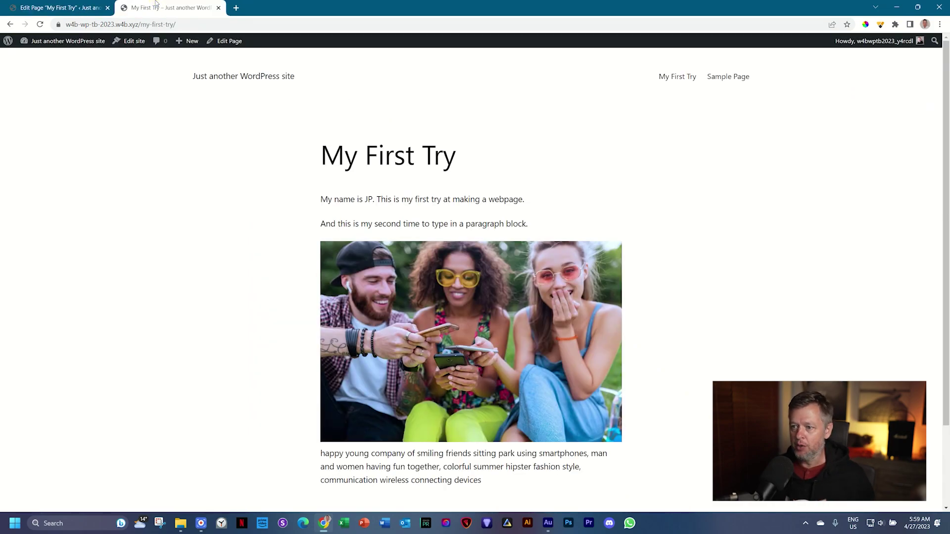
click(60, 8)
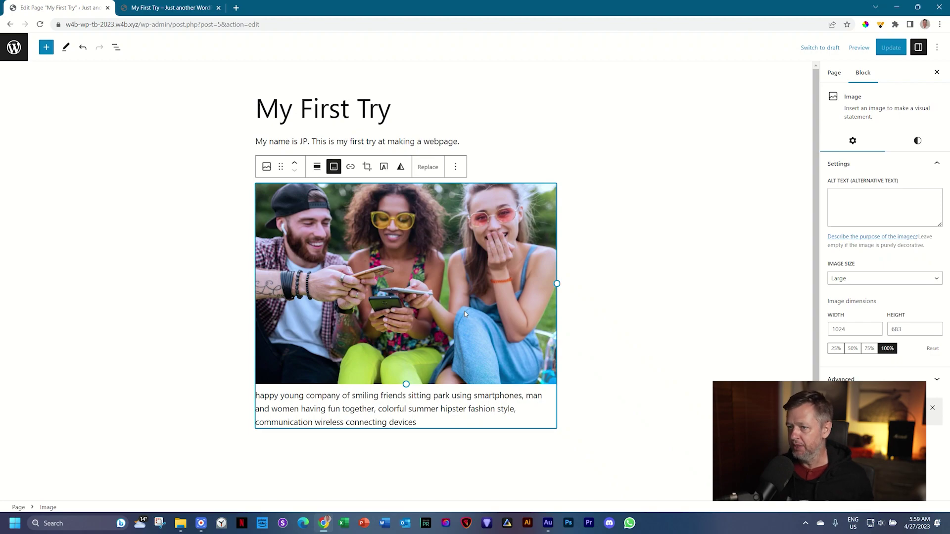
click(195, 4)
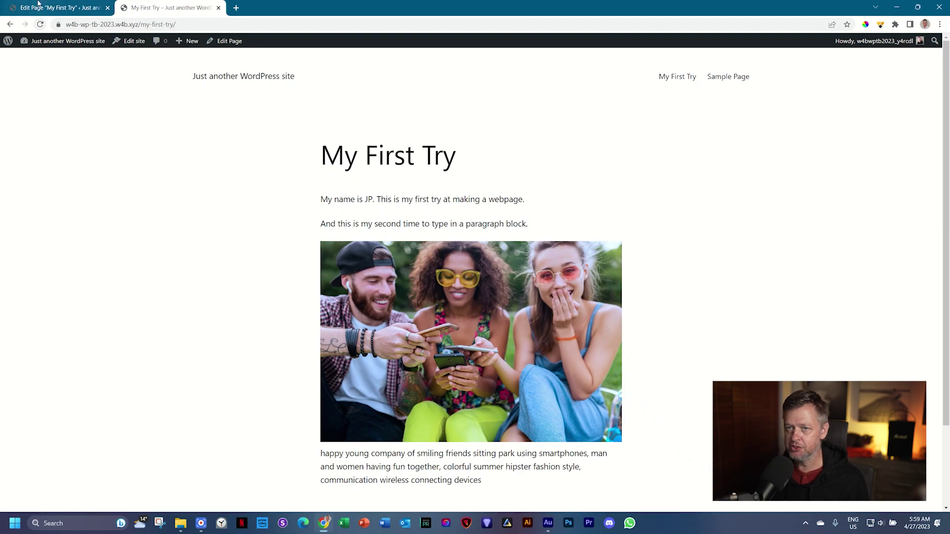
click(52, 7)
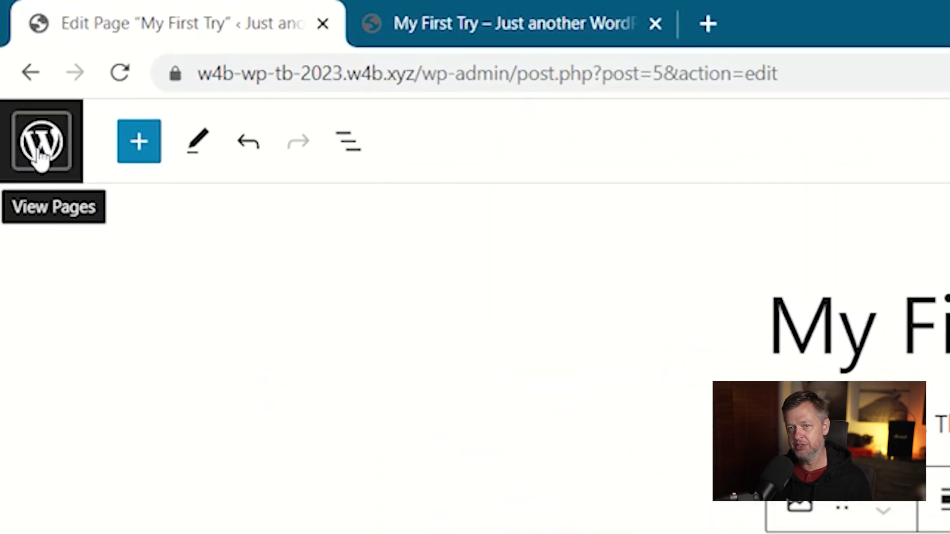
click(14, 50)
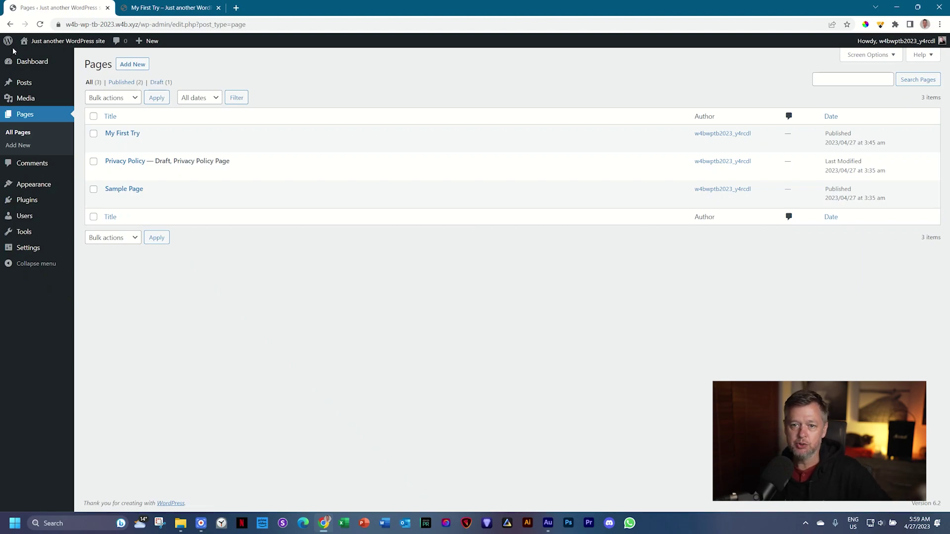
Bring up the Appearance submenu in the admin sidebar from the Pages list.
mouse_move(30, 187)
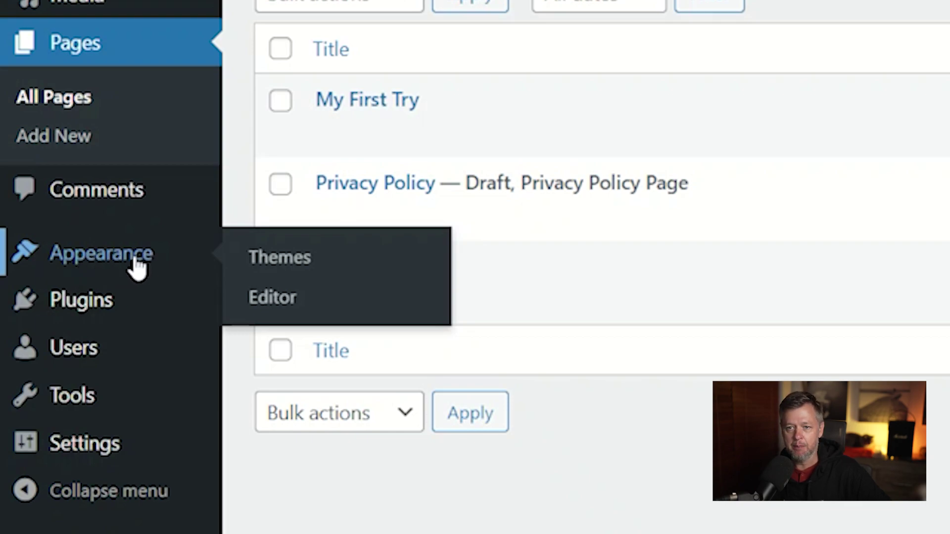
Open the Themes overview and copy the live My First Try page's web address.
click(262, 253)
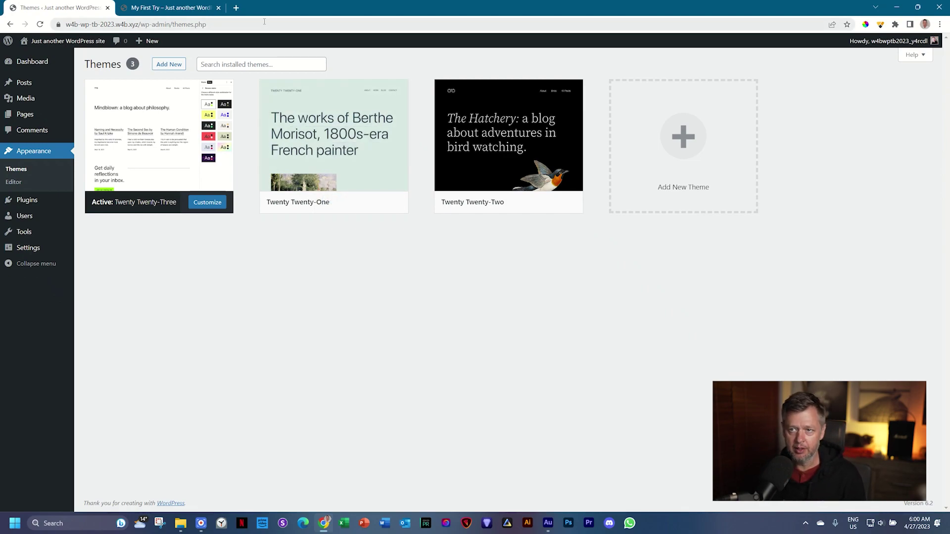
click(179, 7)
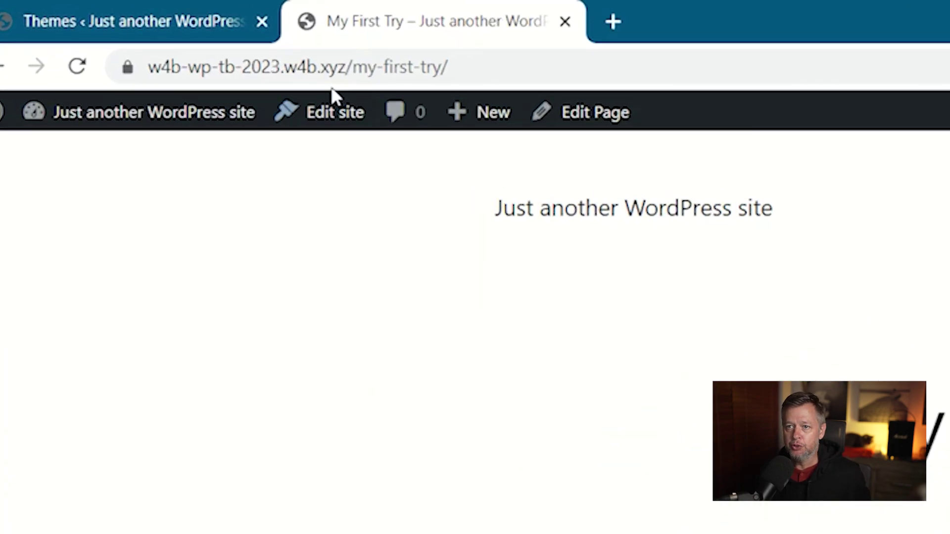
click(192, 24)
key(ctrl+c)
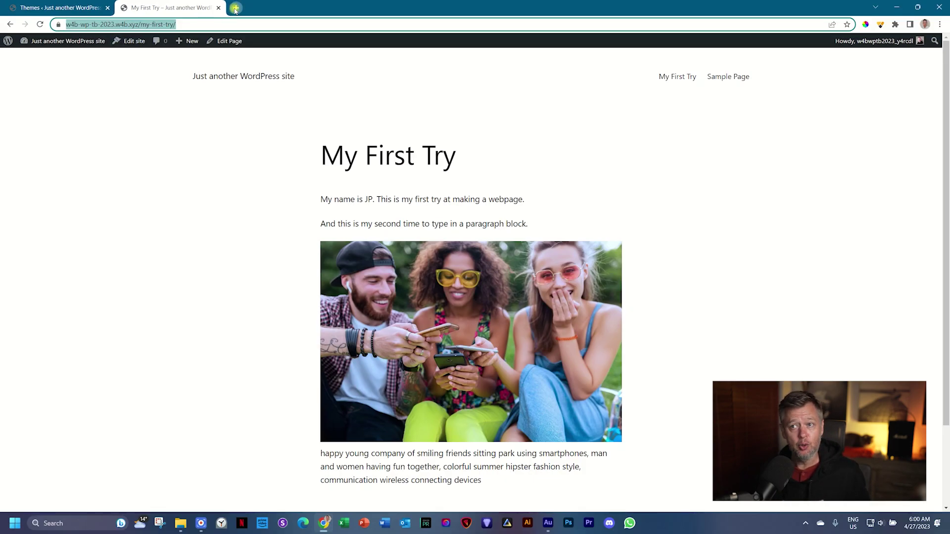
Load the copied page address in a new tab, then return to the Themes tab.
click(236, 7)
click(226, 23)
key(ctrl+v)
key(Return)
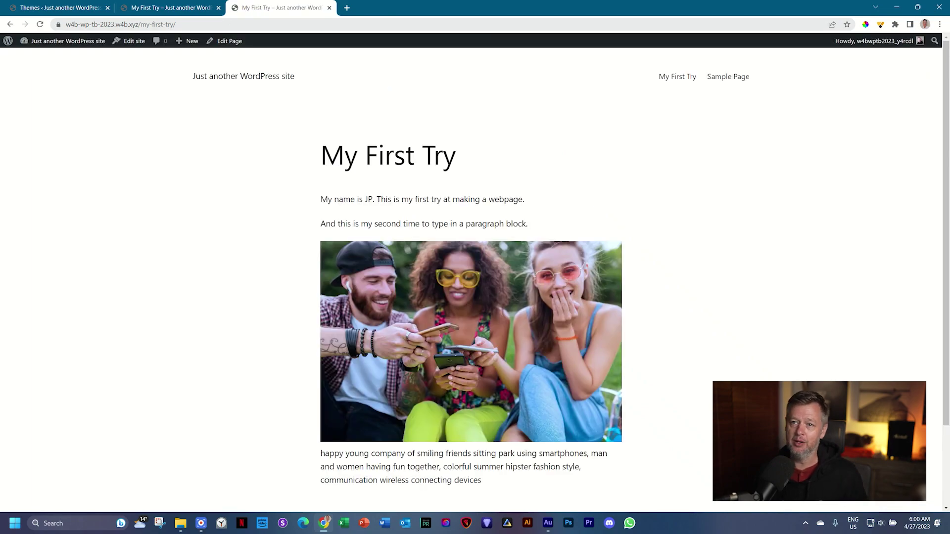
key(ctrl+1)
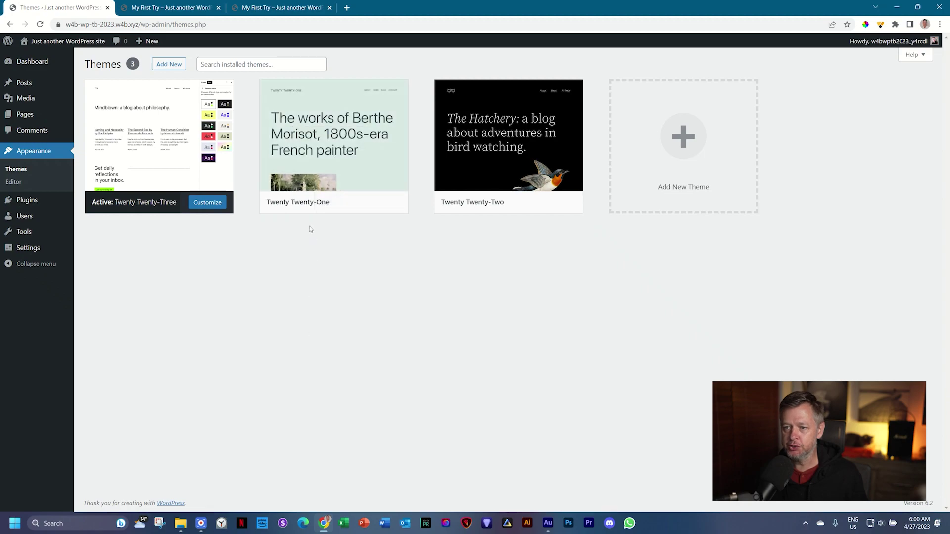
Activate Twenty Twenty-One and reload the live My First Try page to apply it.
click(339, 203)
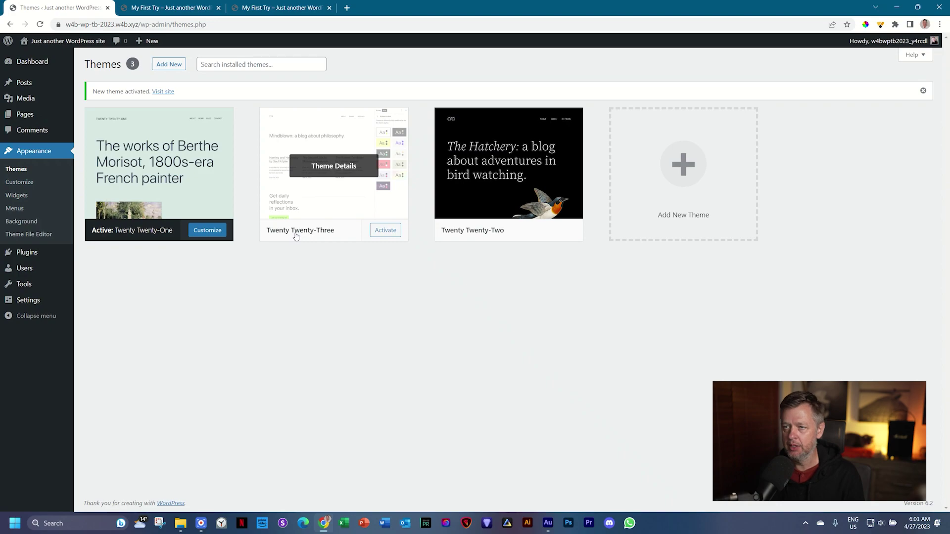
click(291, 6)
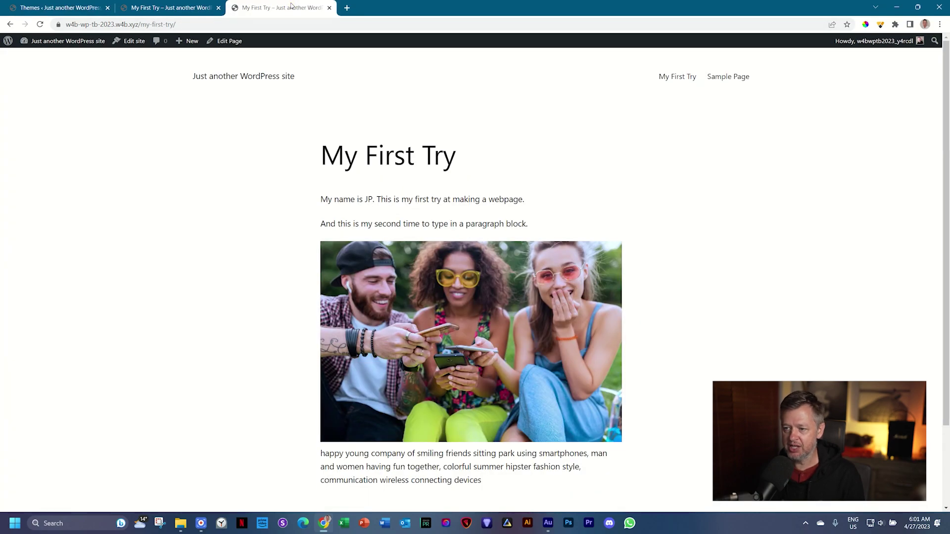
click(41, 25)
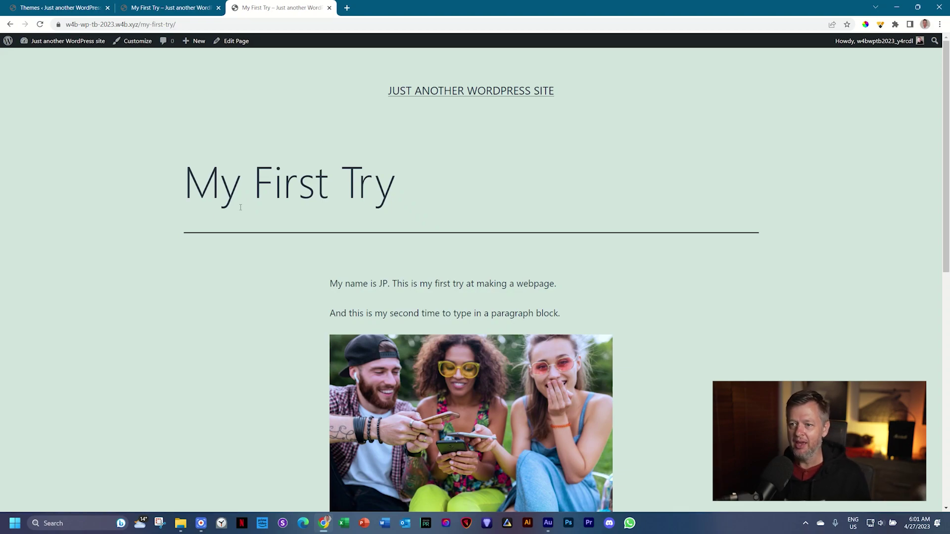
Scroll through the restyled page: title, two paragraphs, captioned photo and footer widgets.
drag(198, 192, 415, 193)
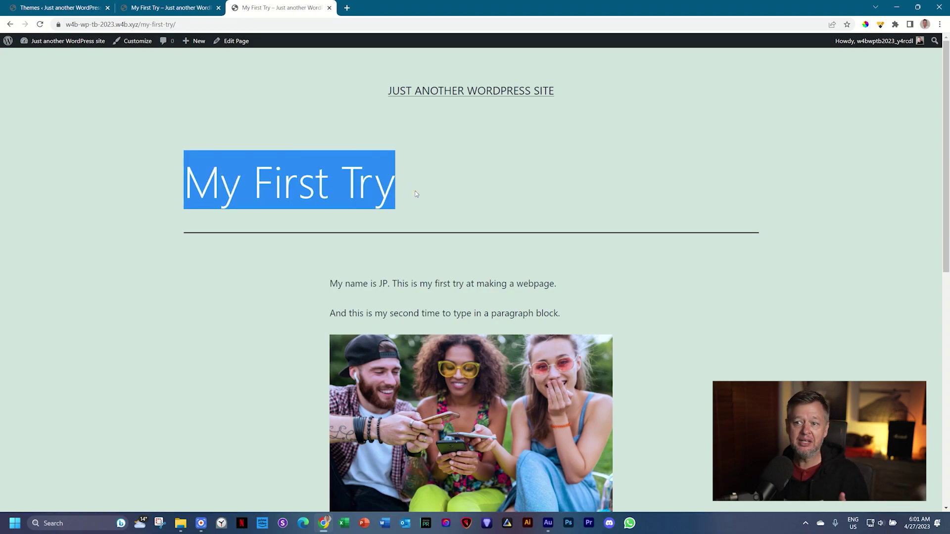
click(438, 198)
scroll(749, 296, down, 1)
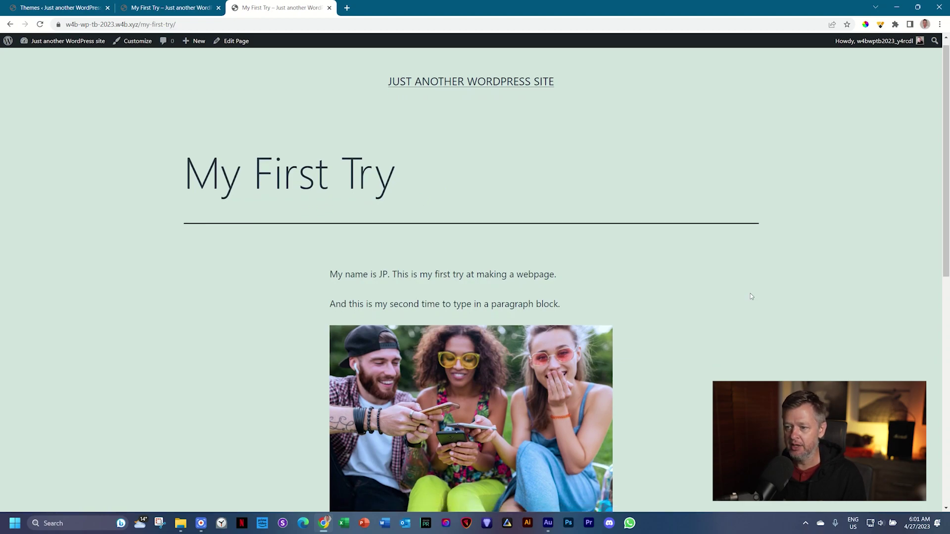
scroll(751, 296, down, 3)
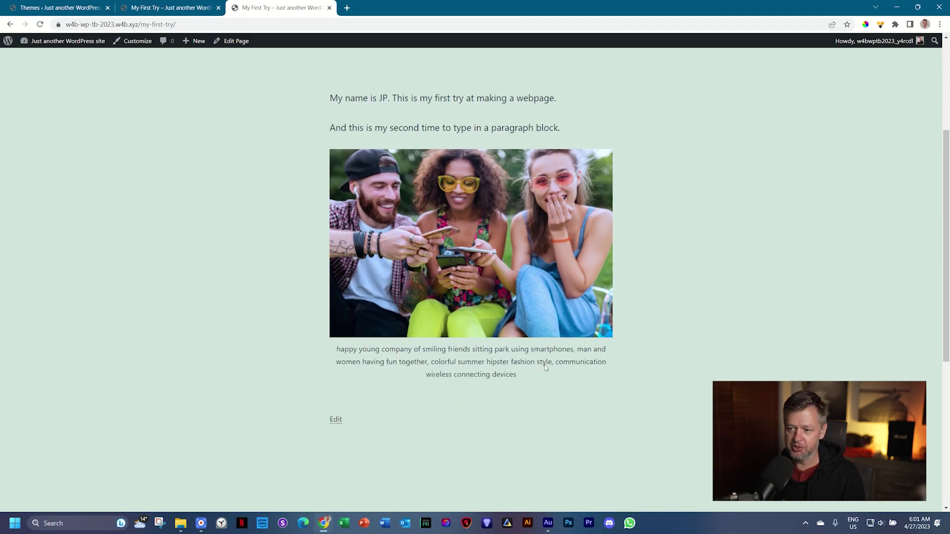
scroll(475, 378, down, 2)
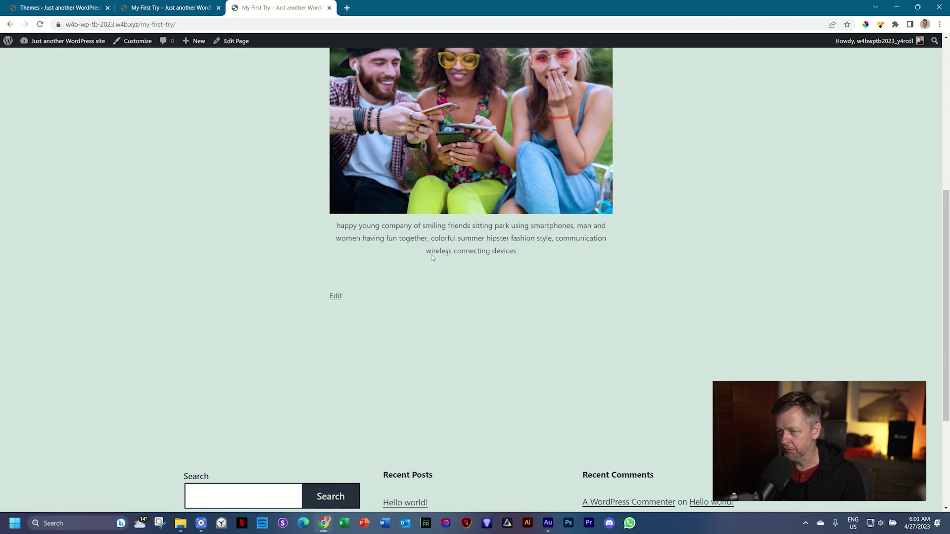
scroll(550, 280, down, 3)
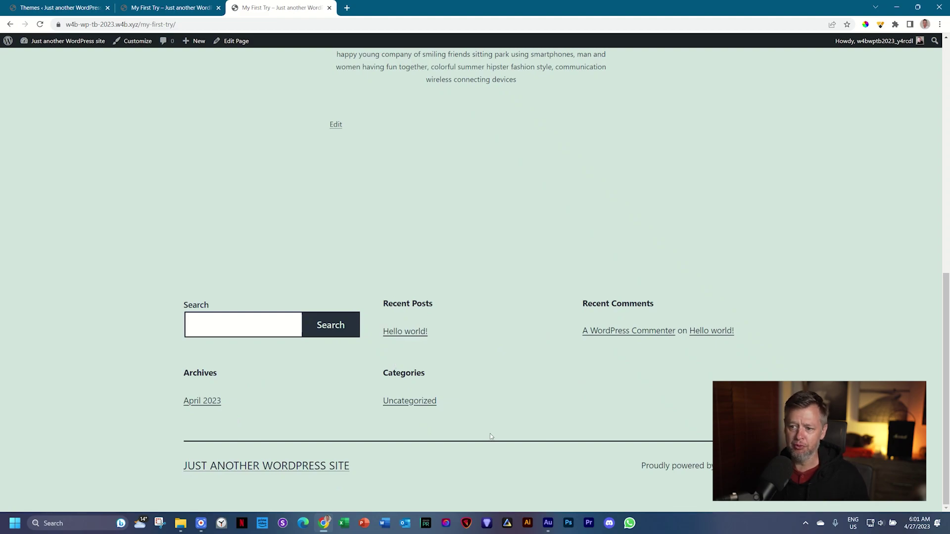
scroll(483, 445, up, 8)
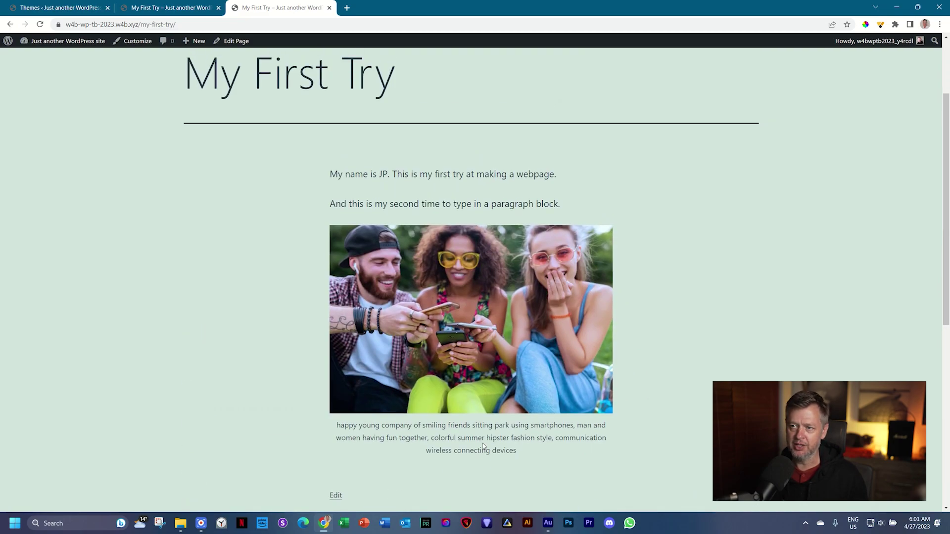
Compare the old-theme page tab with the Twenty Twenty-One version.
click(170, 8)
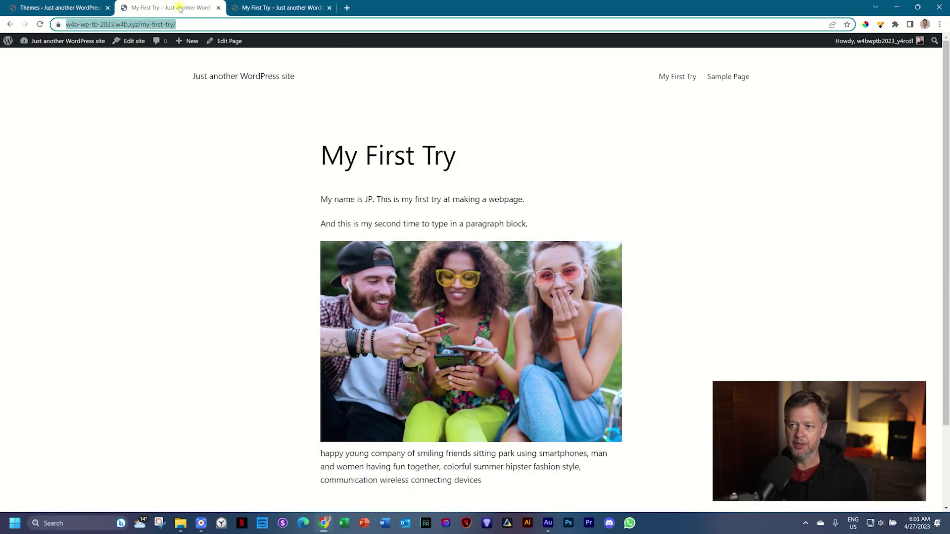
scroll(239, 331, down, 2)
scroll(239, 338, up, 3)
click(295, 8)
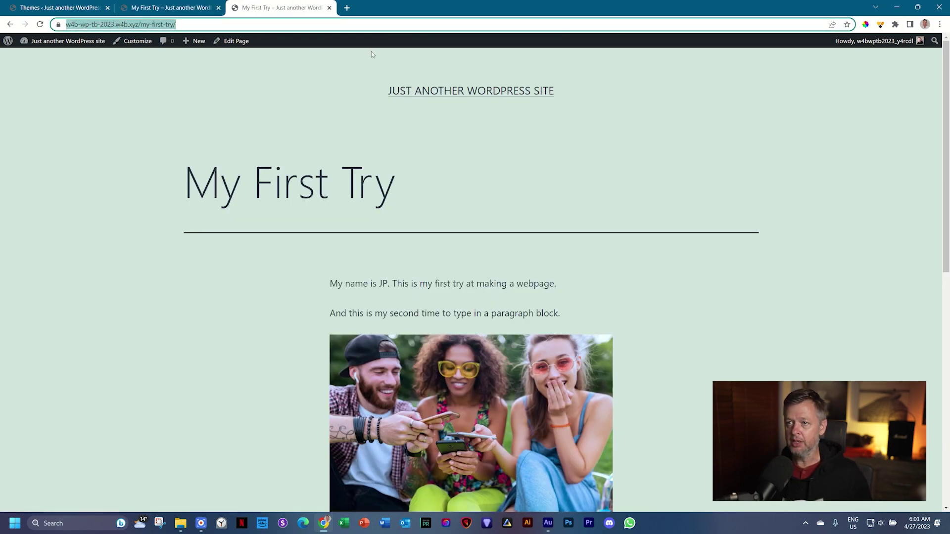
Load another copy of the live My First Try page in a new tab.
click(348, 9)
click(345, 20)
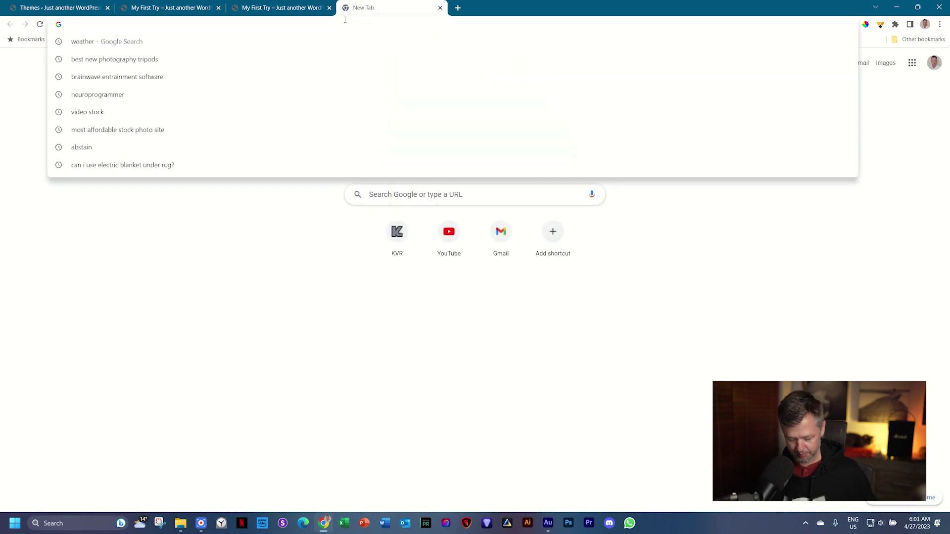
key(ctrl+v)
key(Return)
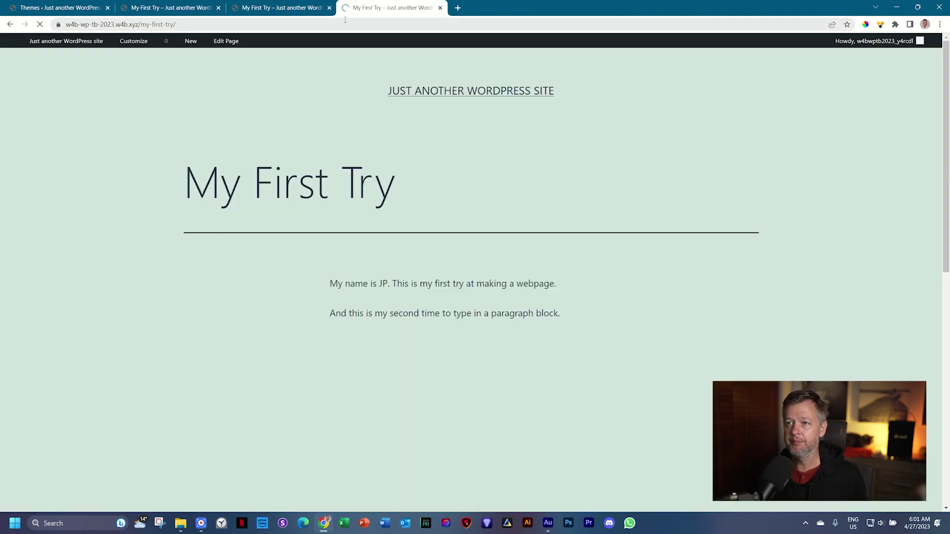
Make Twenty Twenty-Two the active theme from the Themes overview.
click(44, 6)
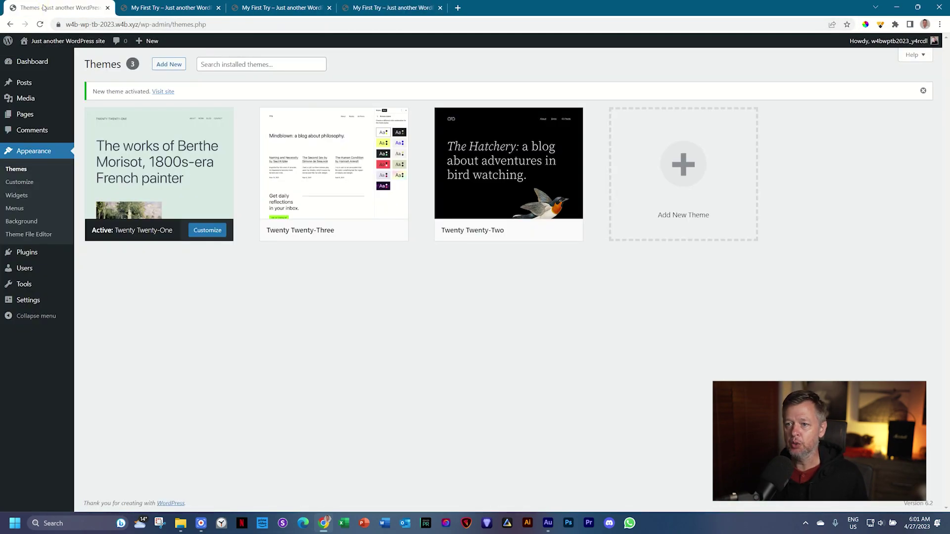
mouse_move(506, 234)
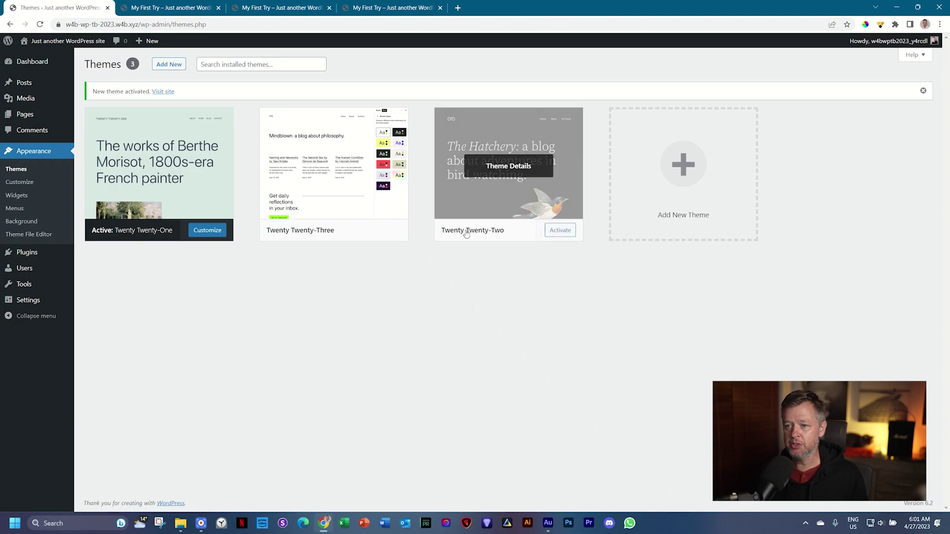
click(564, 230)
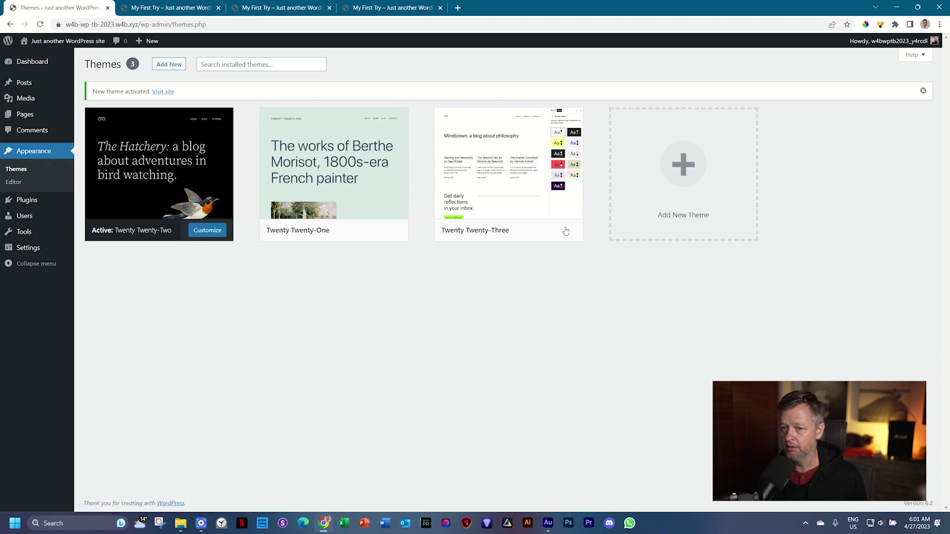
Reload the newest My First Try copy to see it in Twenty Twenty-Two.
click(410, 10)
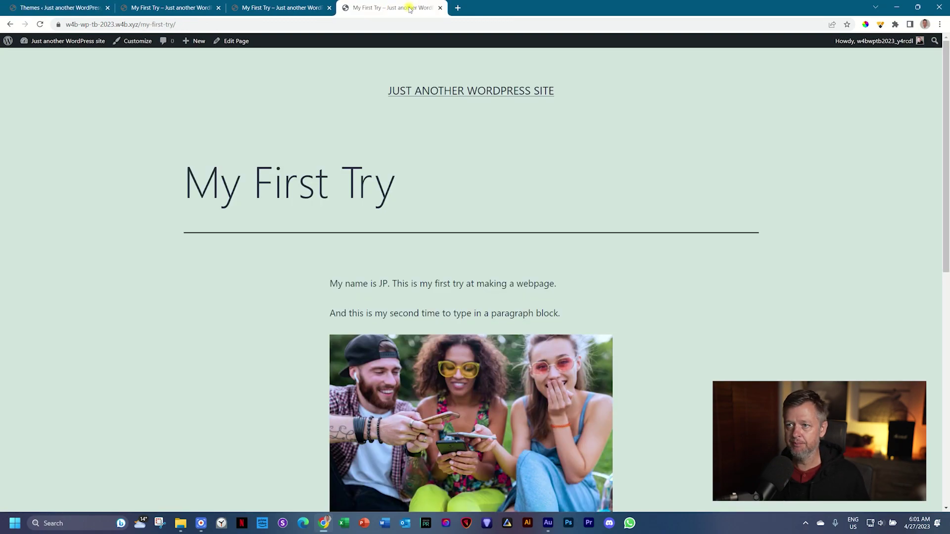
click(40, 25)
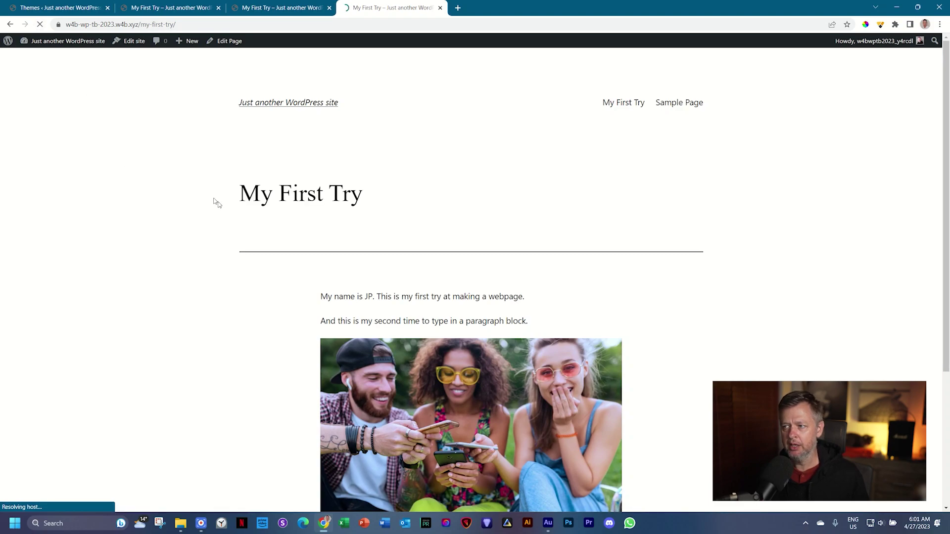
scroll(236, 245, down, 3)
scroll(229, 258, up, 4)
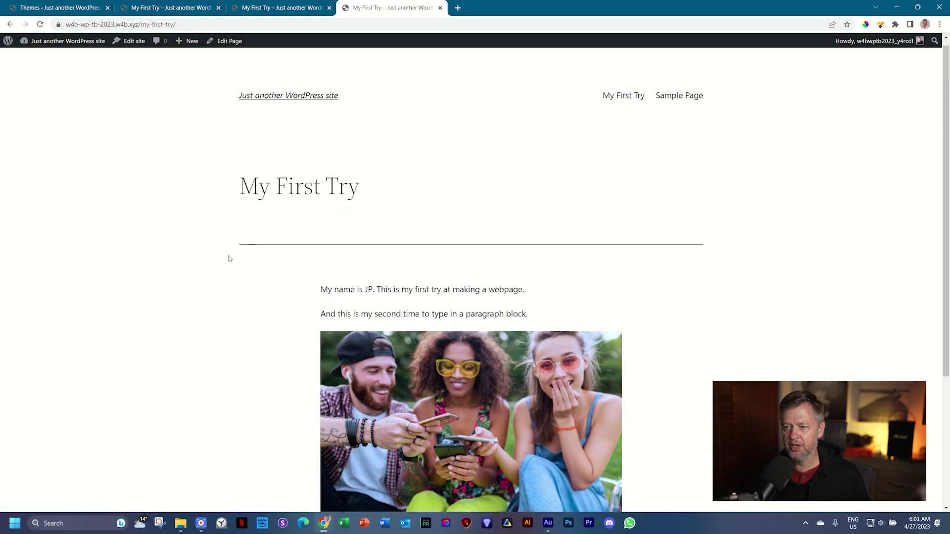
scroll(229, 258, down, 5)
Compare the other page tabs, then scroll the Twenty Twenty-Two page to its footer and back.
click(175, 7)
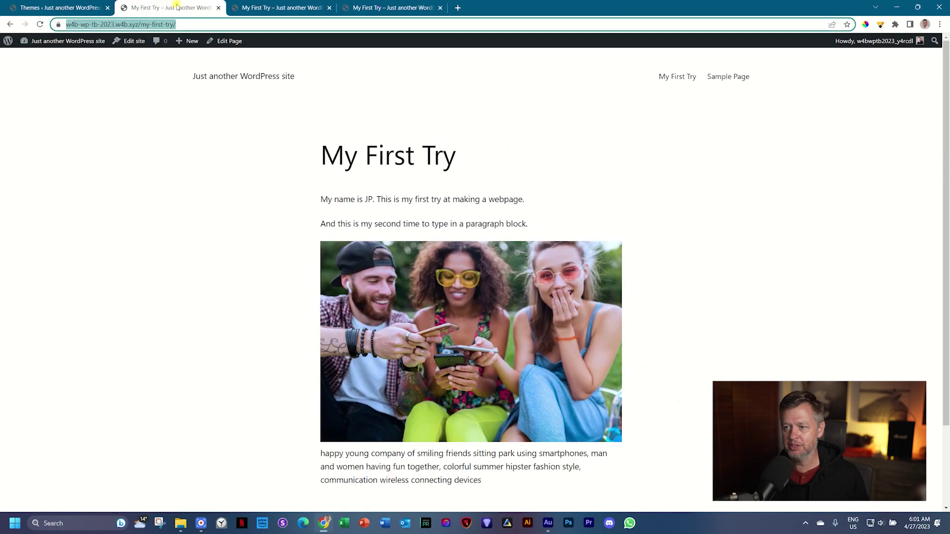
click(388, 7)
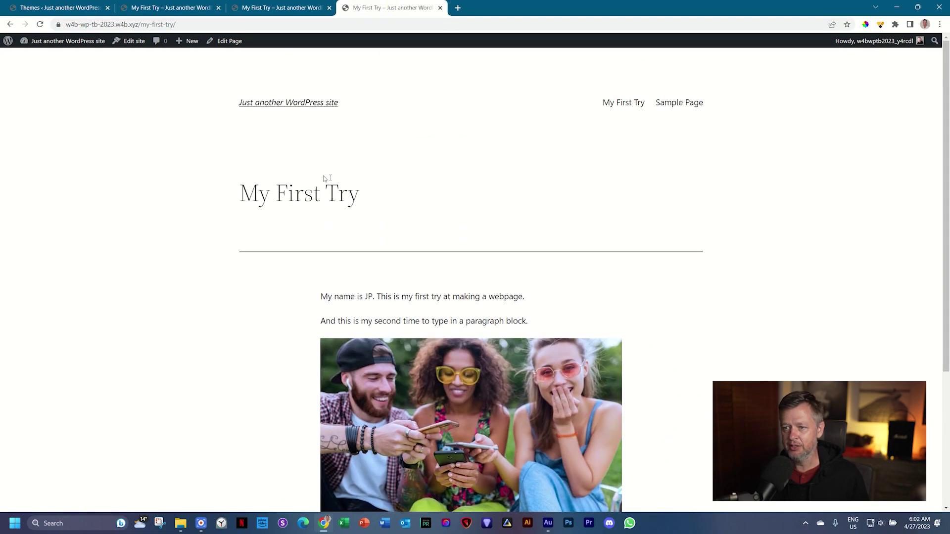
click(177, 4)
click(25, 5)
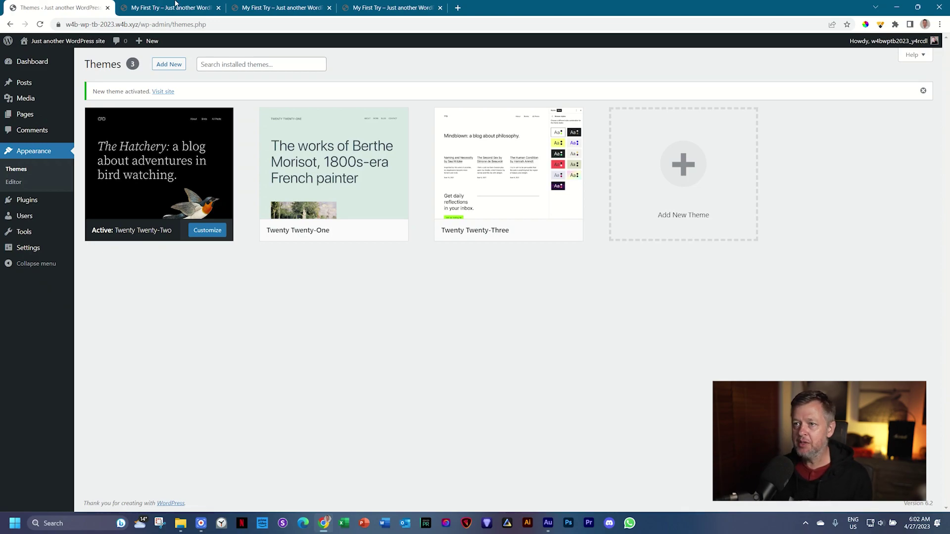
click(391, 7)
scroll(396, 391, down, 4)
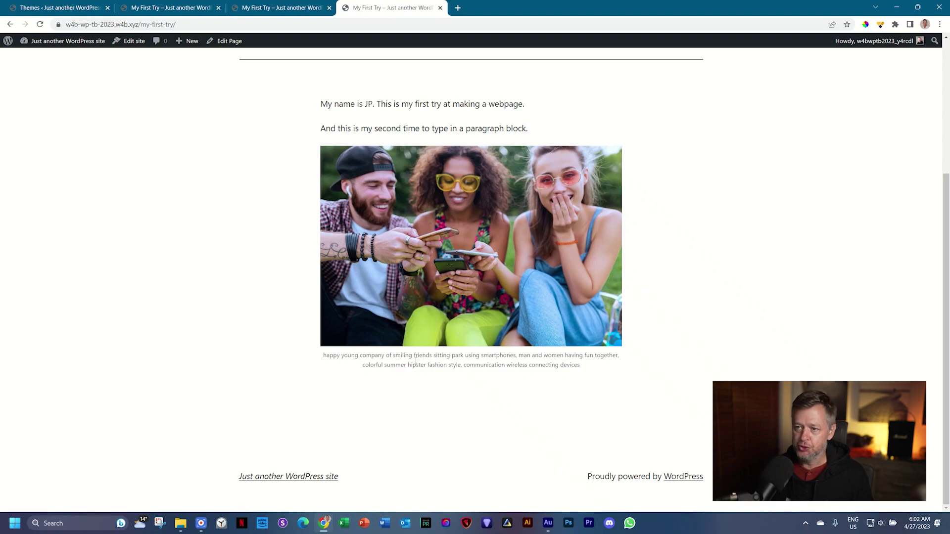
scroll(415, 361, up, 4)
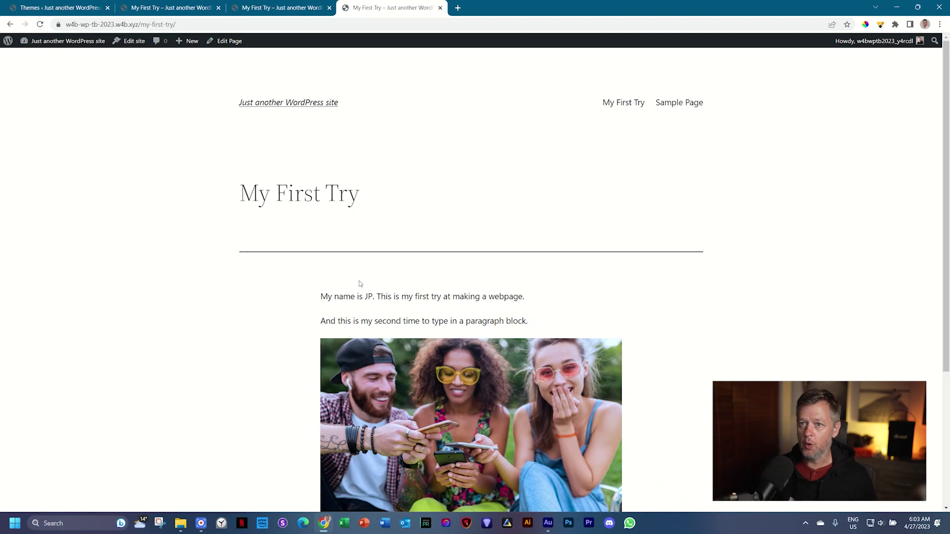
click(78, 7)
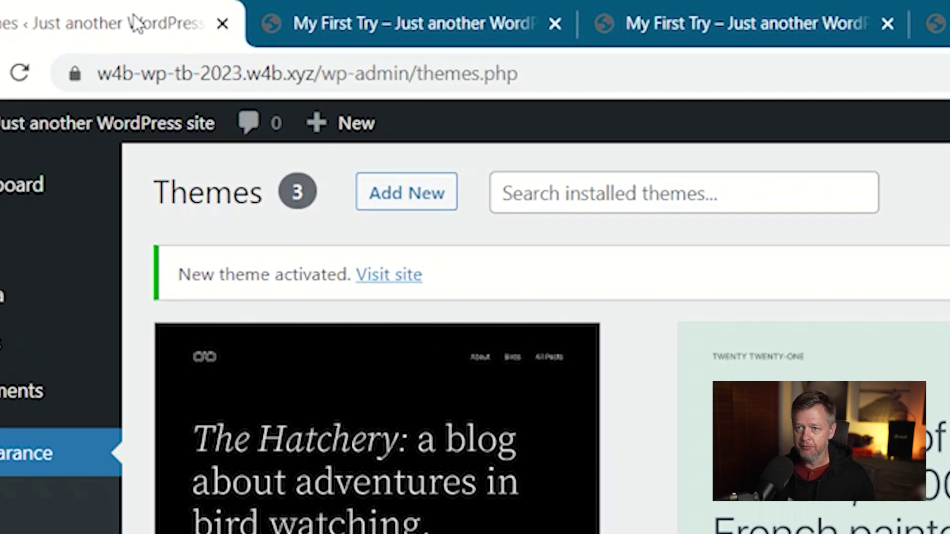
Open the Add Themes directory listing 5554 popular themes.
click(412, 203)
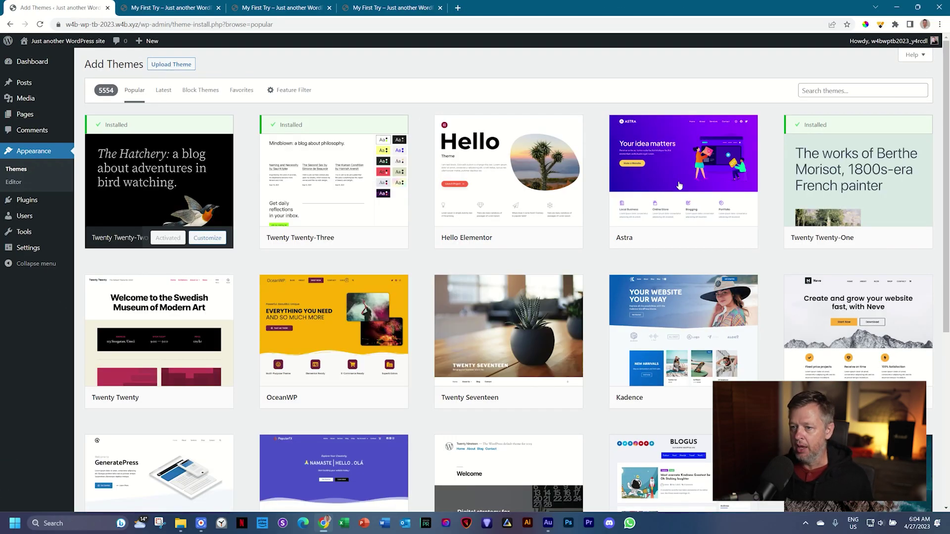
Browse the Popular themes grid, including Hello Elementor, Astra, Kadence, Neve, Blocksy and Hestia.
scroll(946, 125, down, 8)
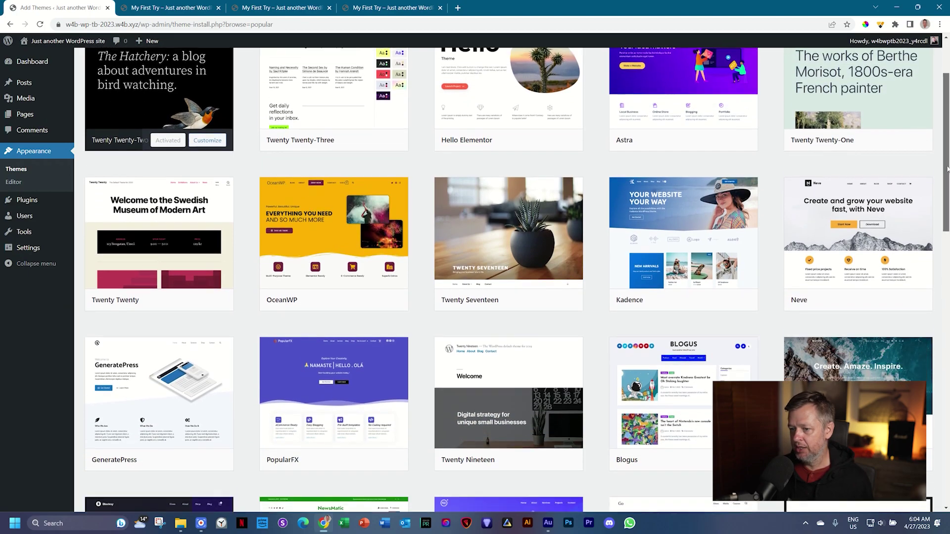
scroll(942, 261, down, 11)
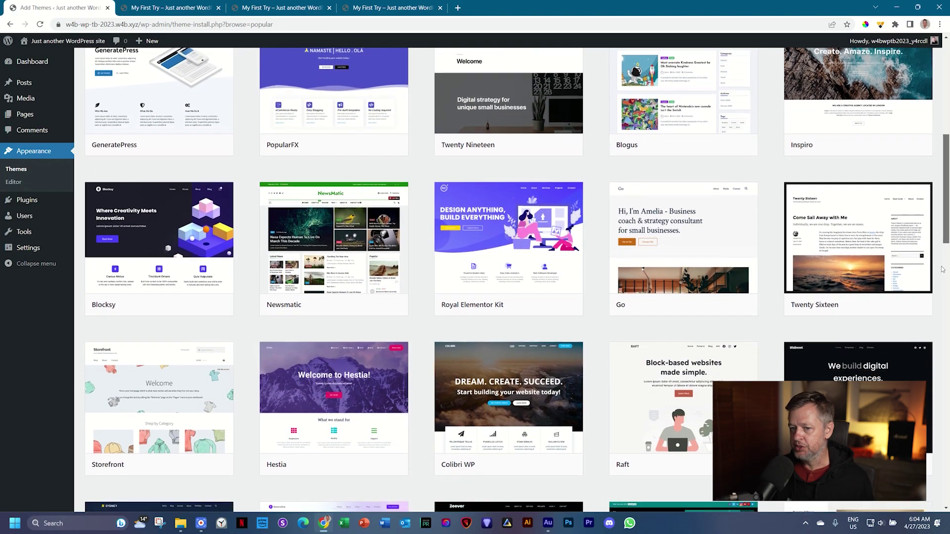
scroll(947, 386, down, 18)
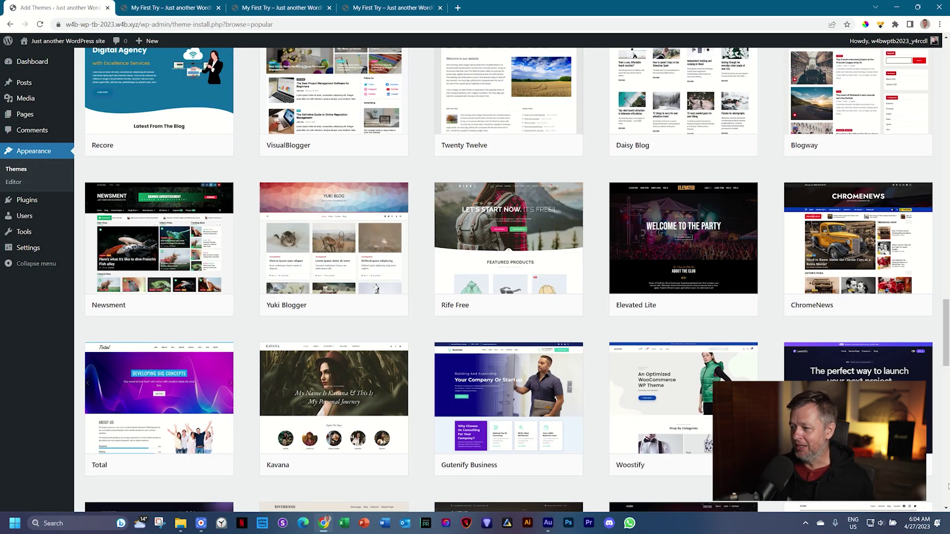
drag(945, 334, 946, 95)
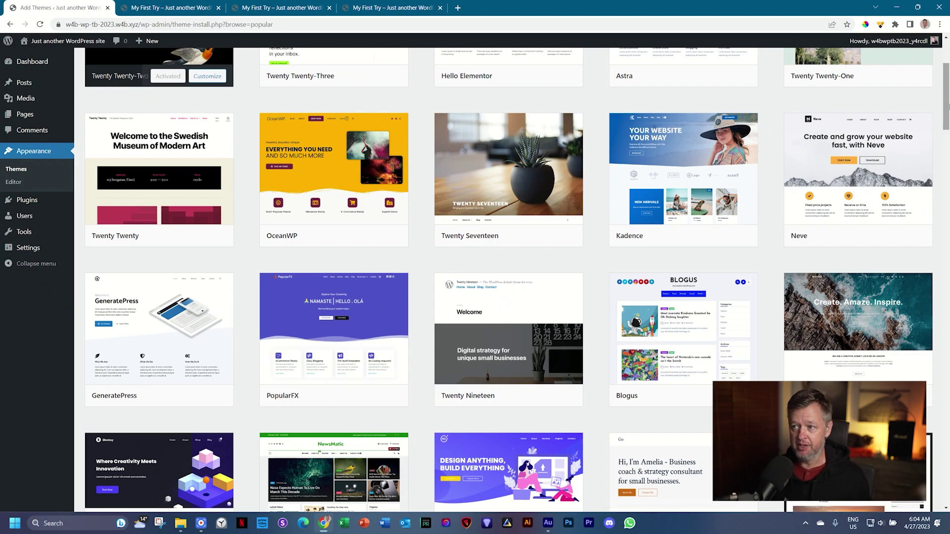
drag(947, 99, 947, 83)
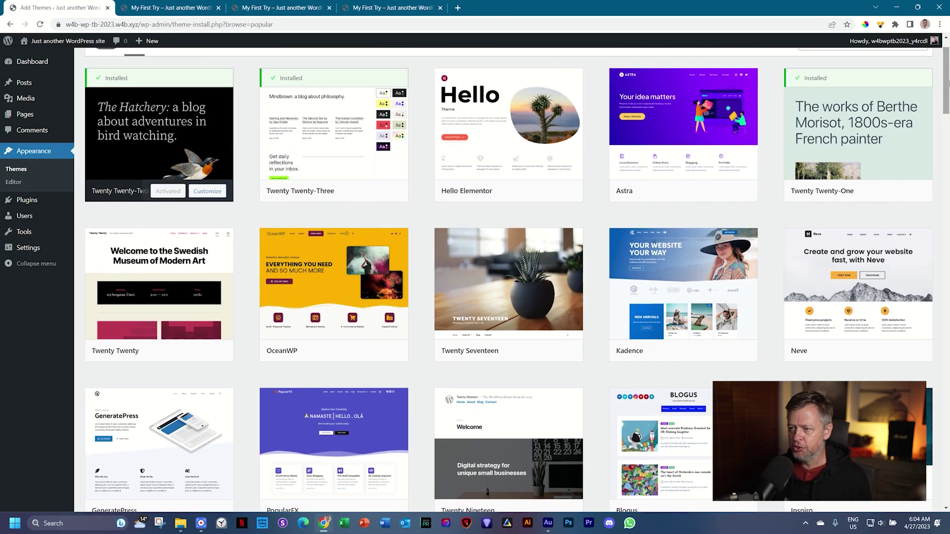
mouse_move(484, 196)
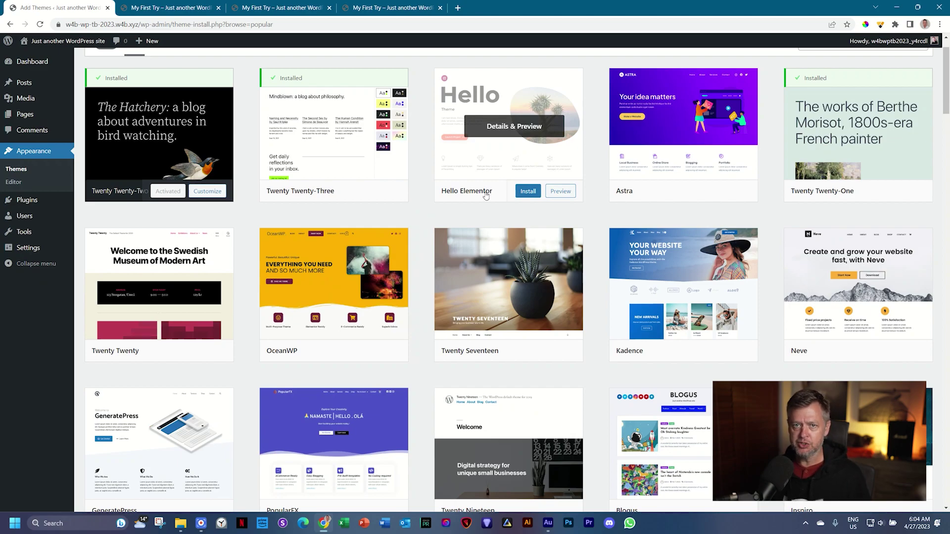
mouse_move(635, 199)
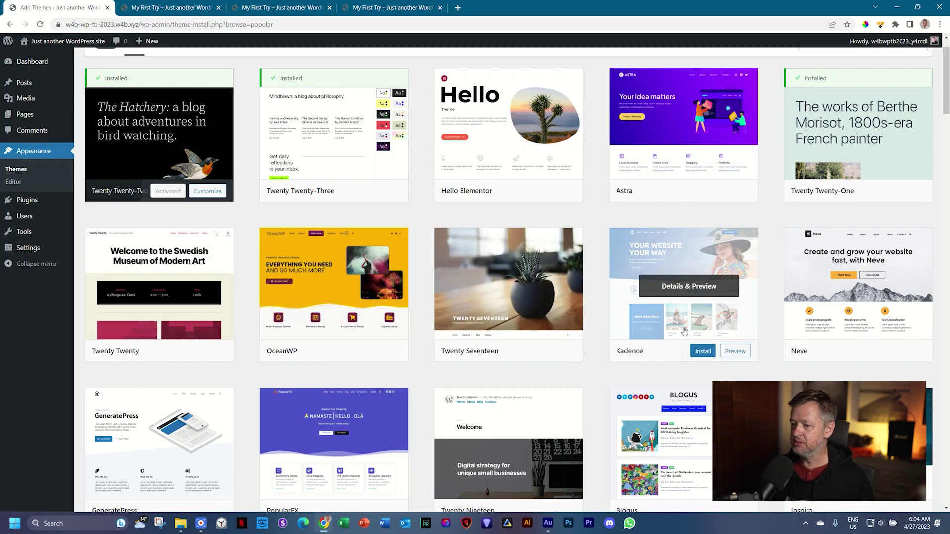
scroll(831, 312, down, 3)
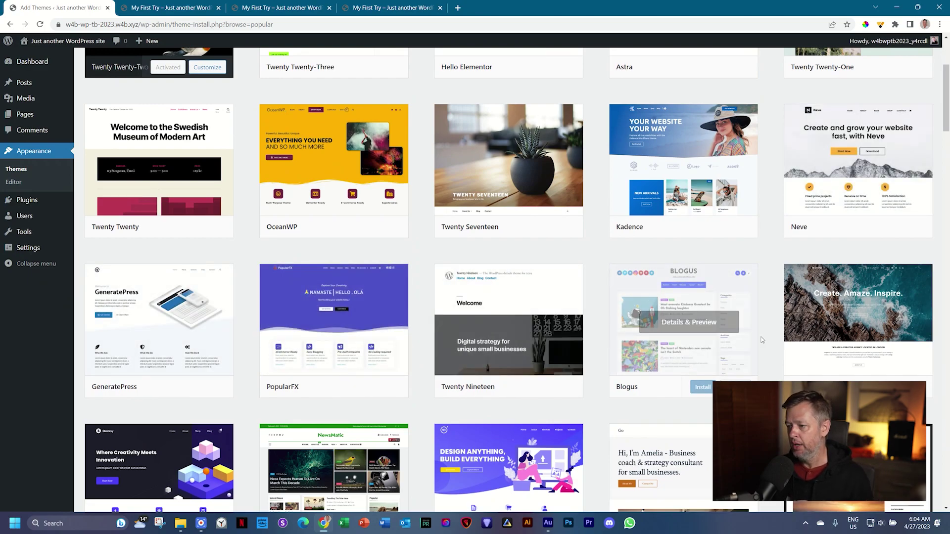
scroll(724, 276, down, 6)
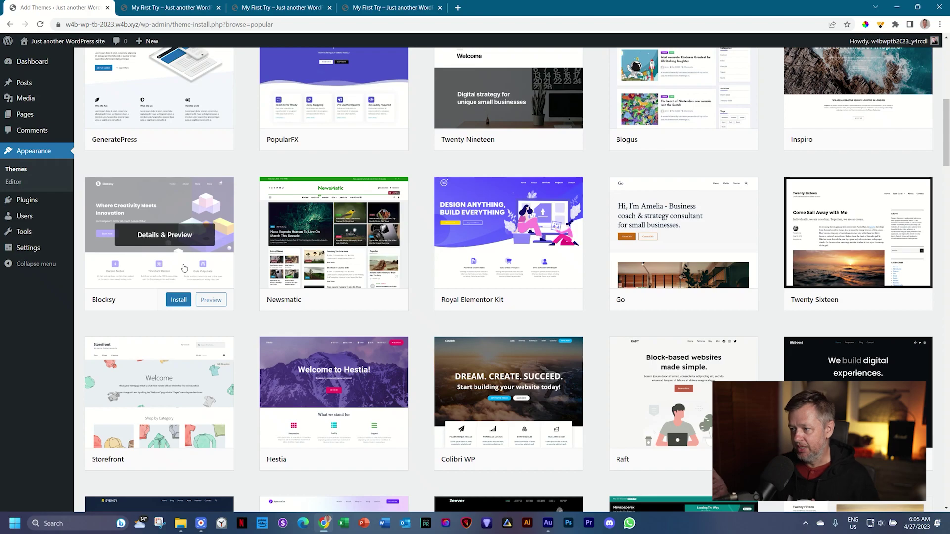
scroll(184, 268, up, 8)
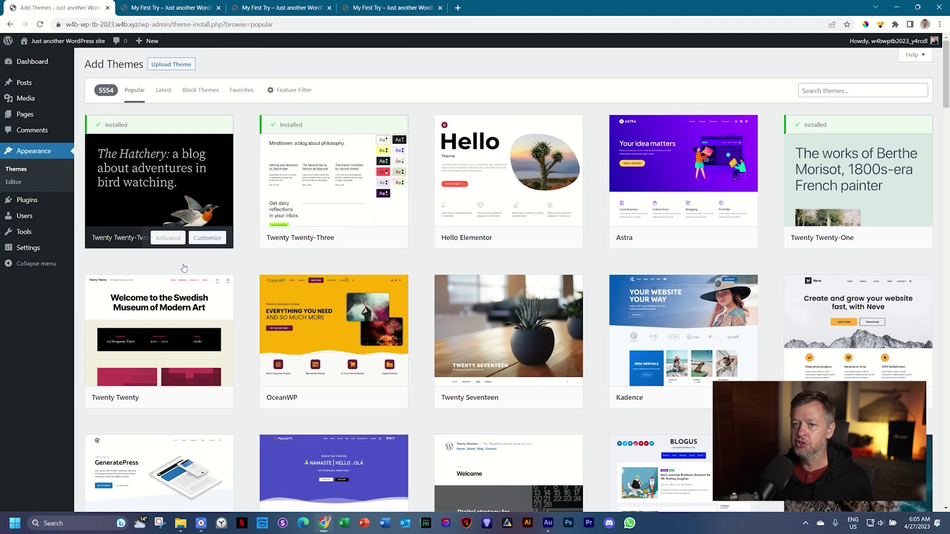
Search the theme directory for 'blocksy' and install the Blocksy theme.
click(844, 90)
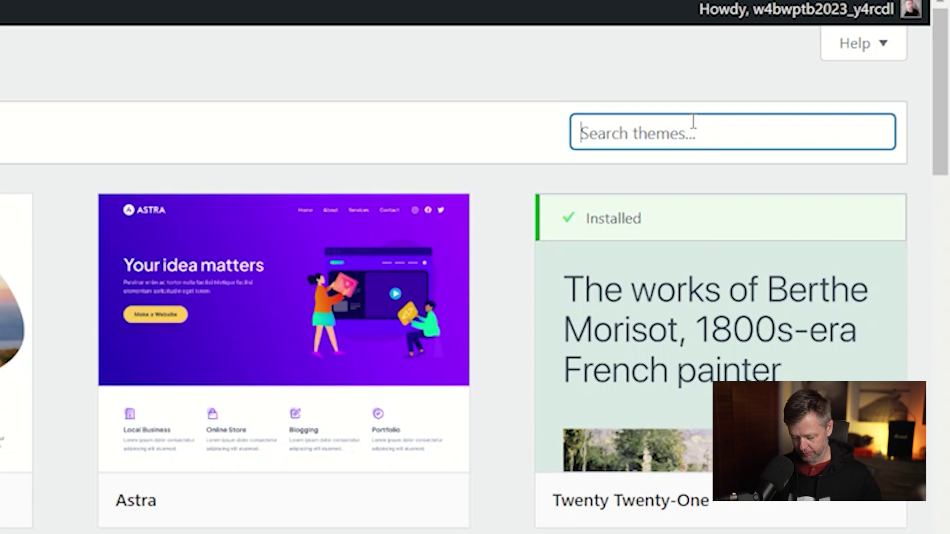
text(blocksy)
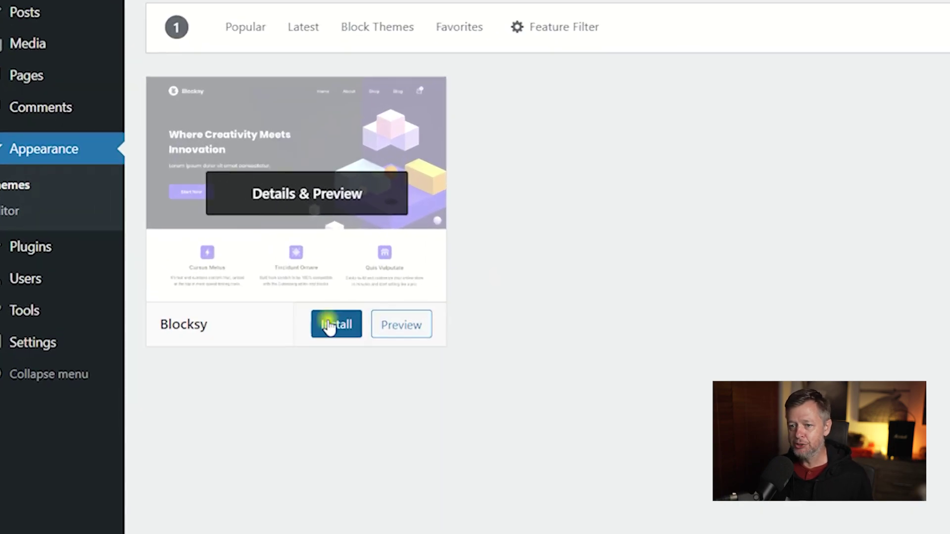
click(177, 240)
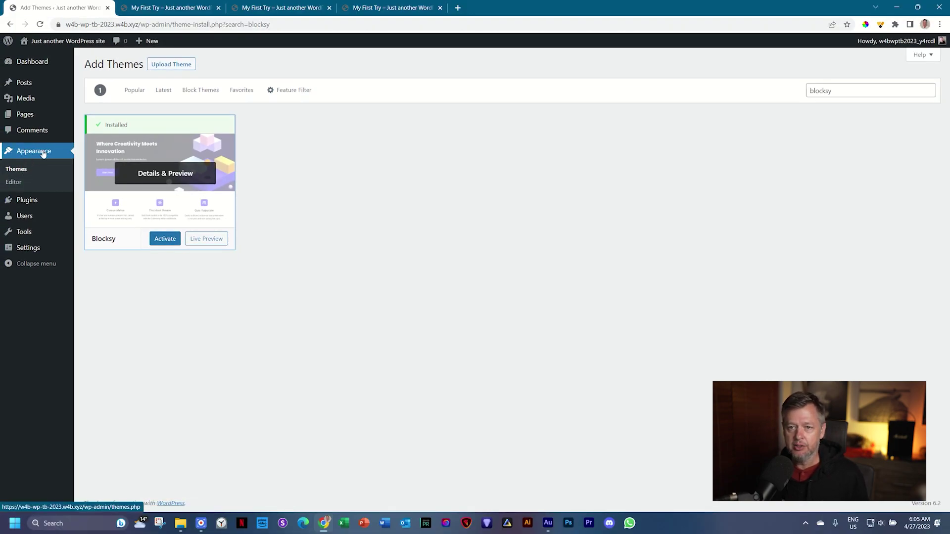
Return to Themes and open the My First Try page's address in a fresh tab.
click(20, 174)
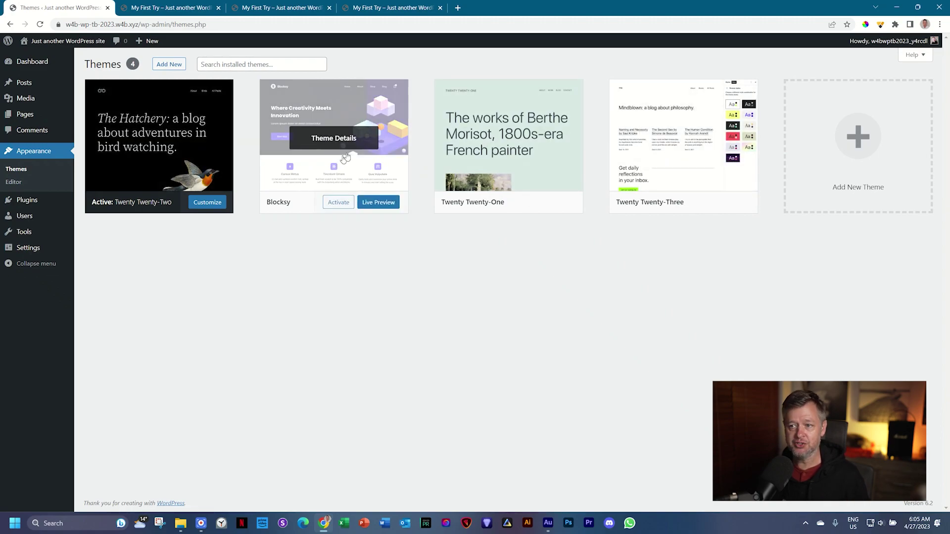
click(383, 5)
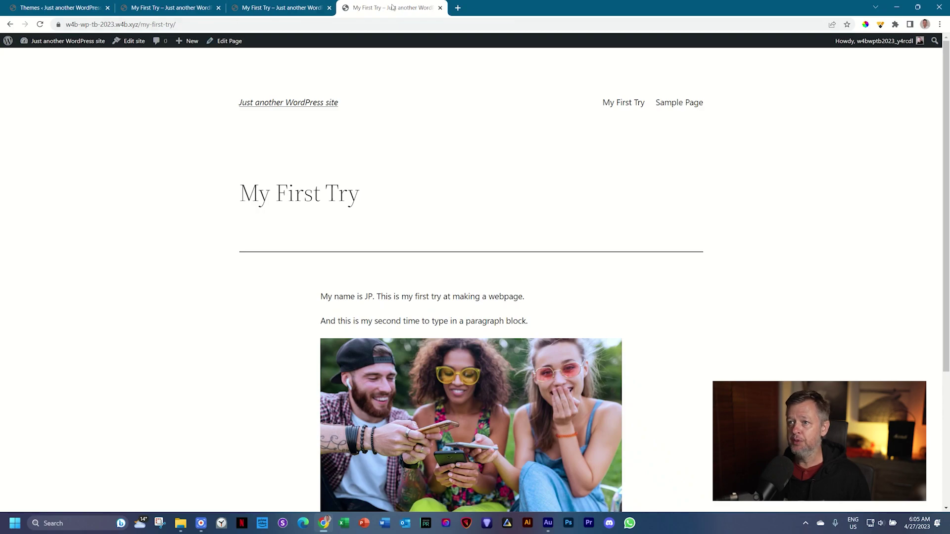
click(324, 26)
key(ctrl+c)
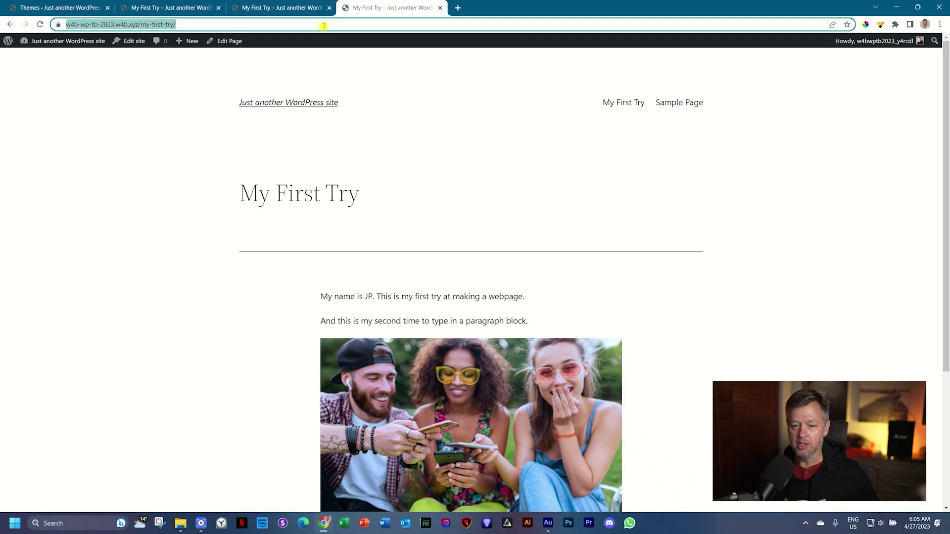
click(457, 8)
click(448, 22)
key(ctrl+v)
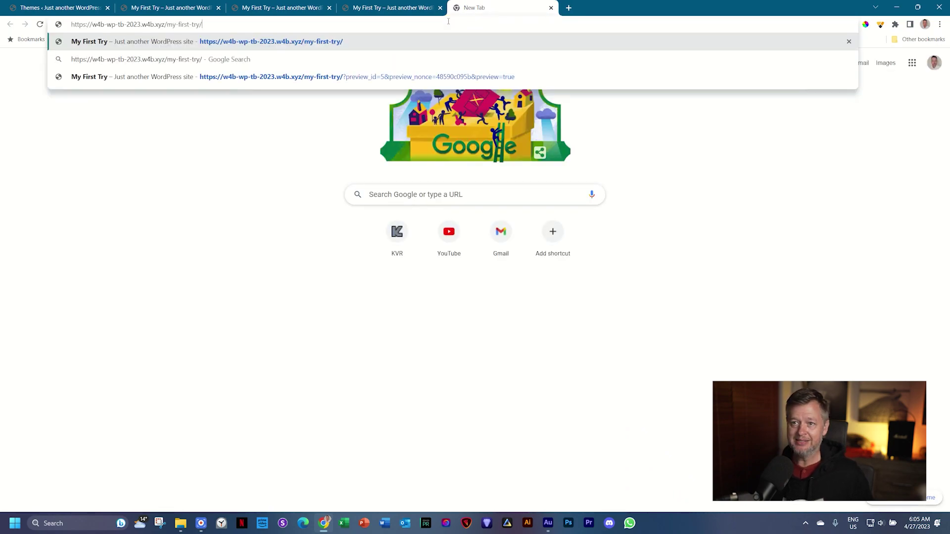
key(Return)
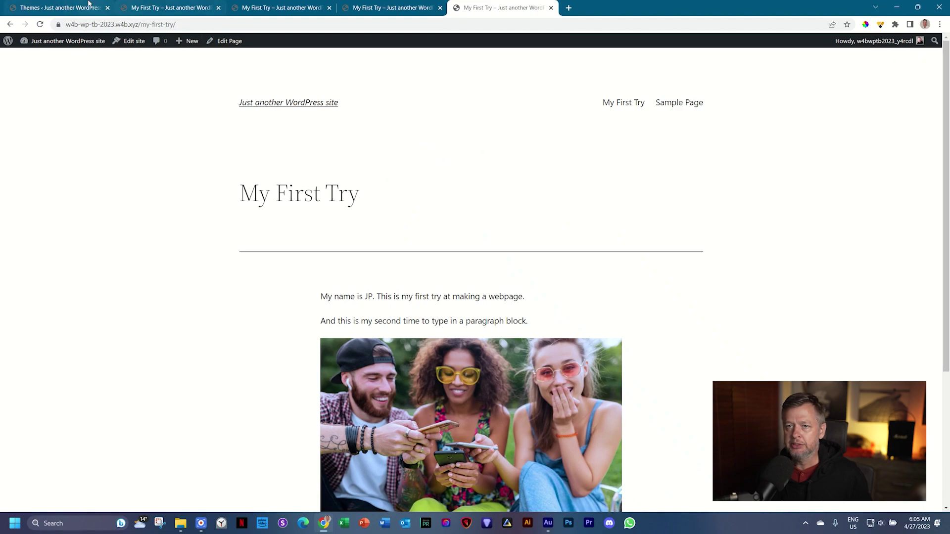
Activate the Blocksy theme and switch to the newly opened live page tab.
click(70, 5)
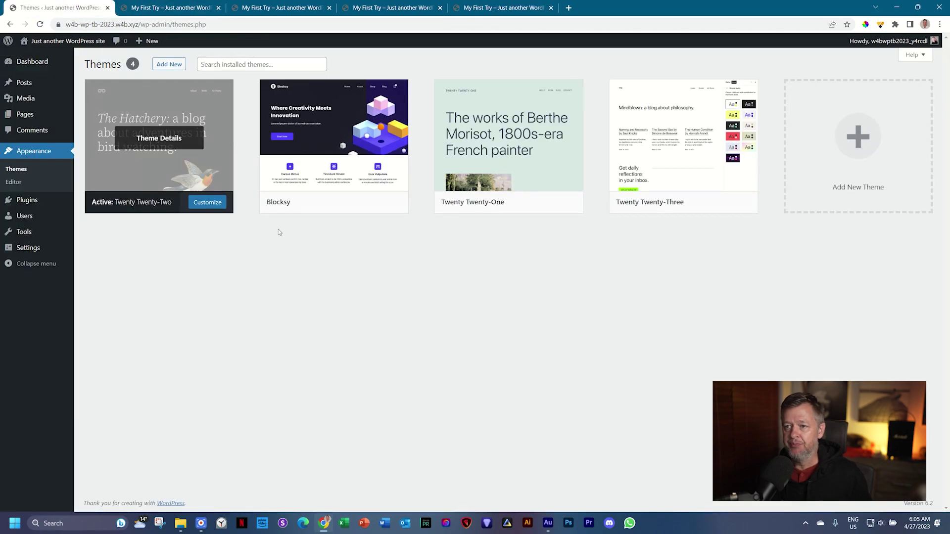
mouse_move(326, 160)
click(338, 206)
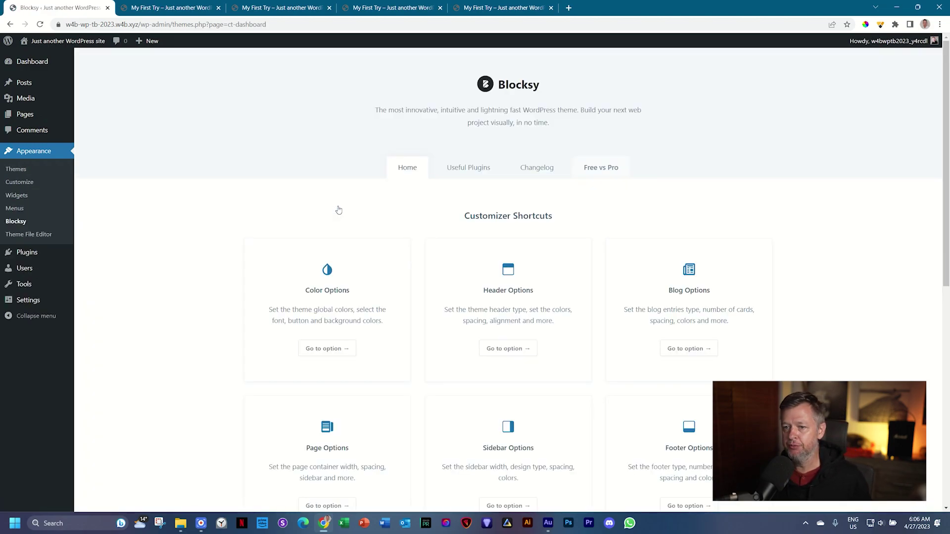
click(505, 10)
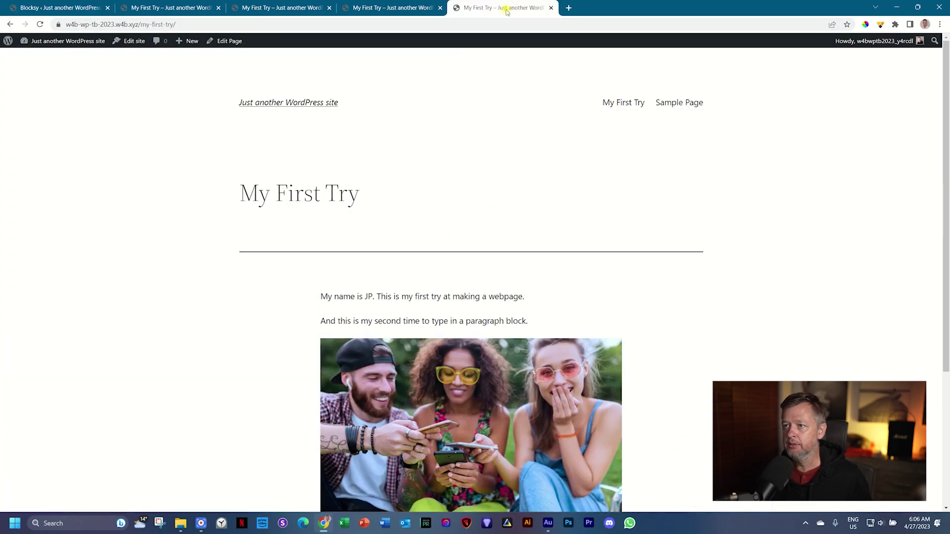
Reload the live My First Try page and scroll through its new Blocksy header, menu and footer.
click(40, 25)
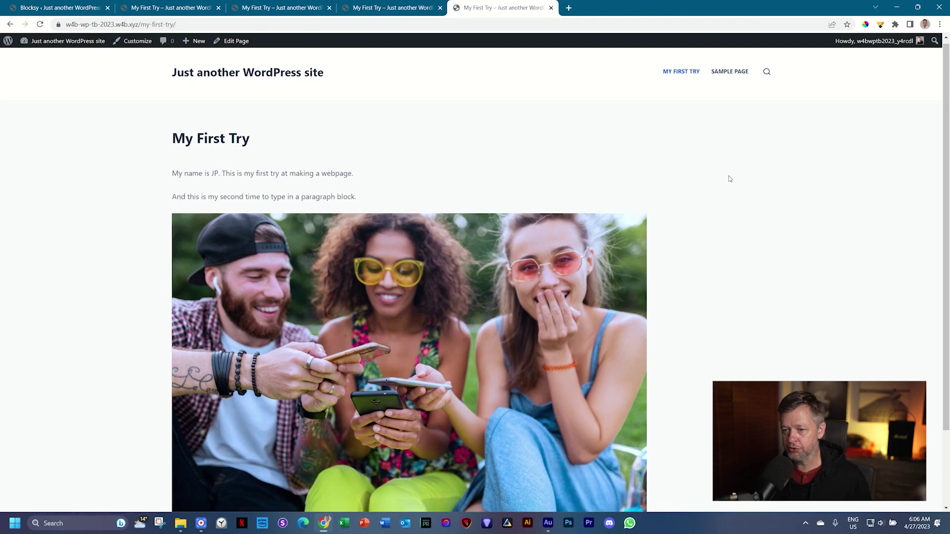
scroll(730, 180, down, 2)
scroll(729, 181, up, 2)
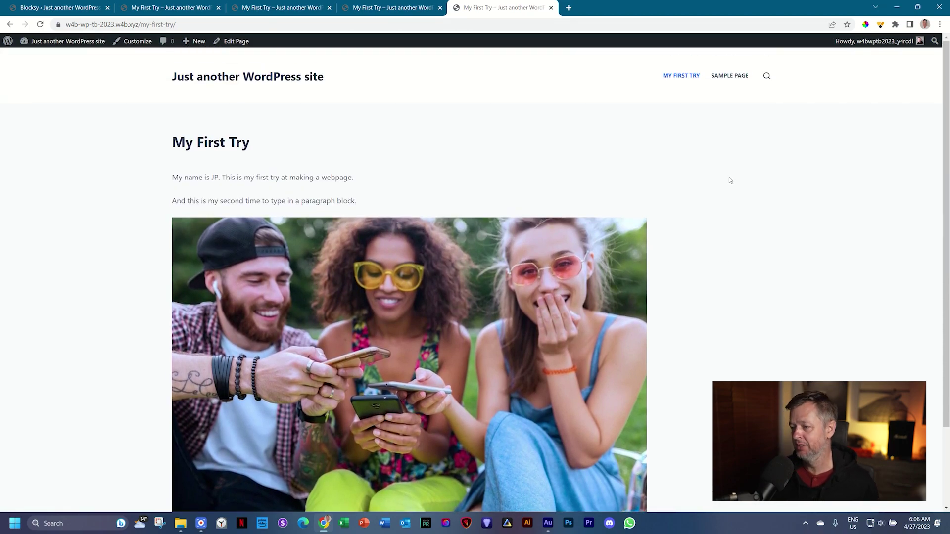
scroll(774, 197, down, 2)
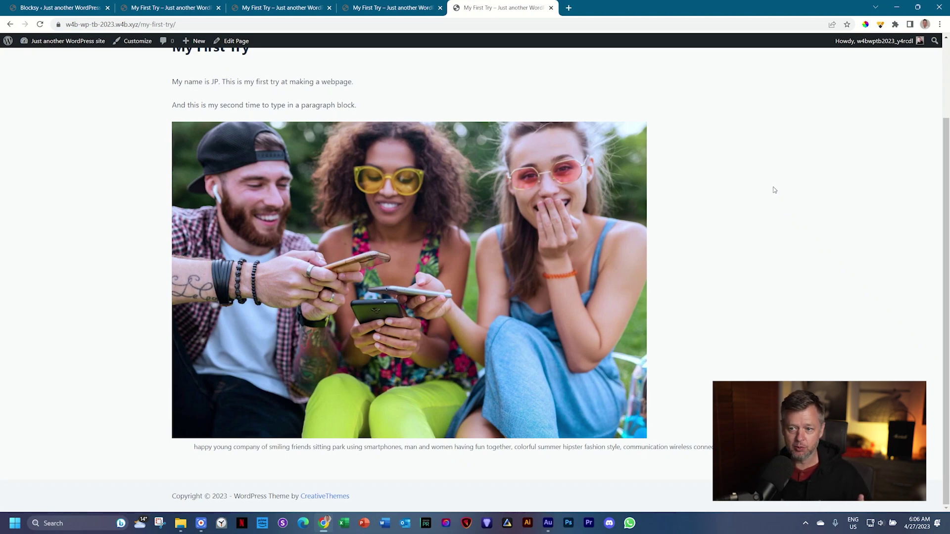
scroll(774, 190, up, 2)
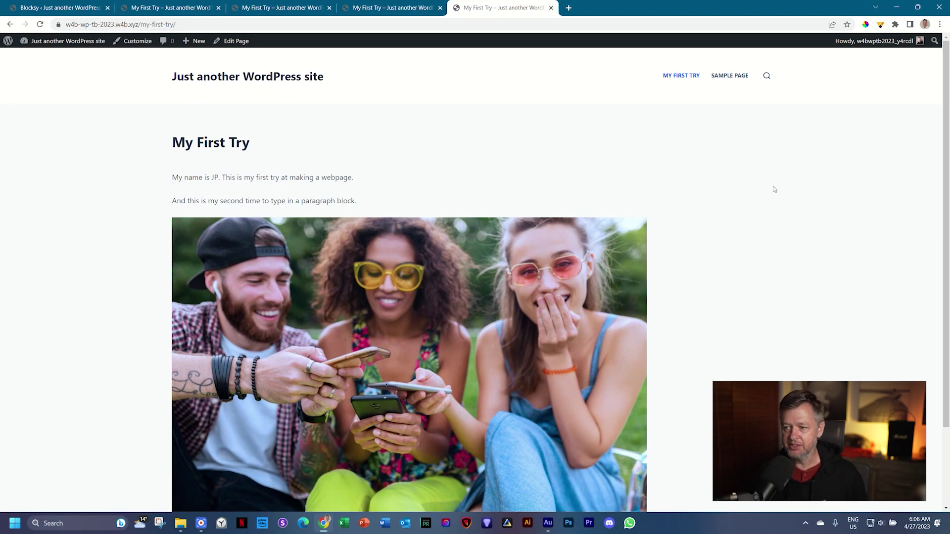
Close the old-theme preview and the other leftover page preview tabs.
click(168, 7)
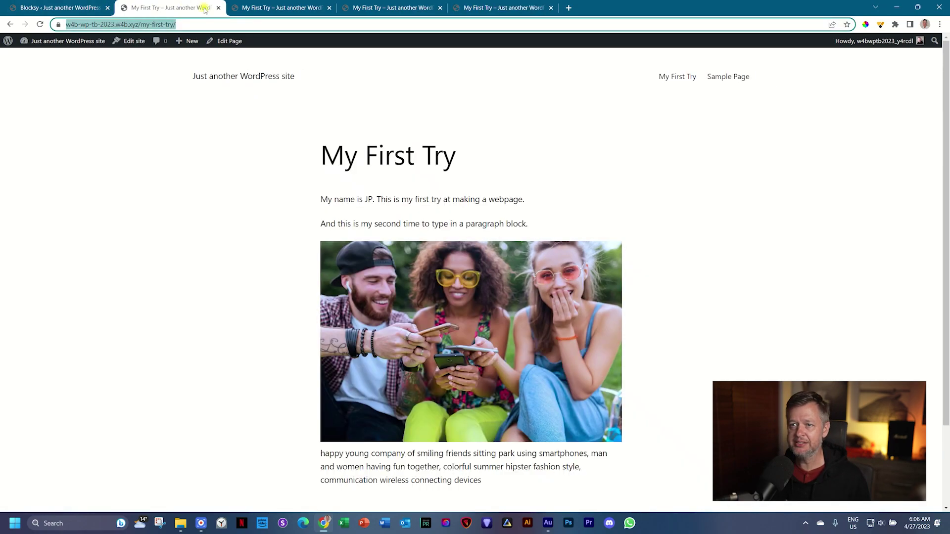
click(218, 8)
click(218, 8)
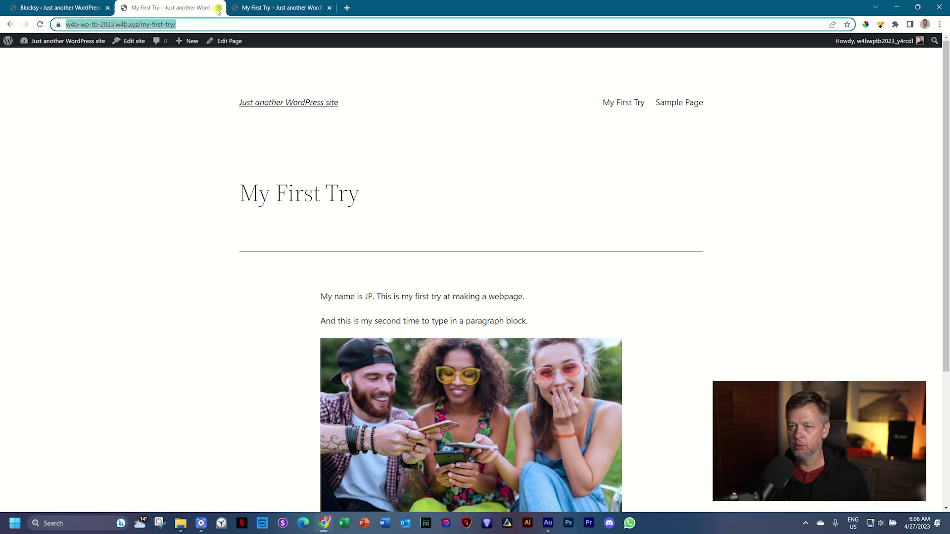
click(218, 8)
Return to the Blocksy admin dashboard and open Appearance > Themes.
click(82, 5)
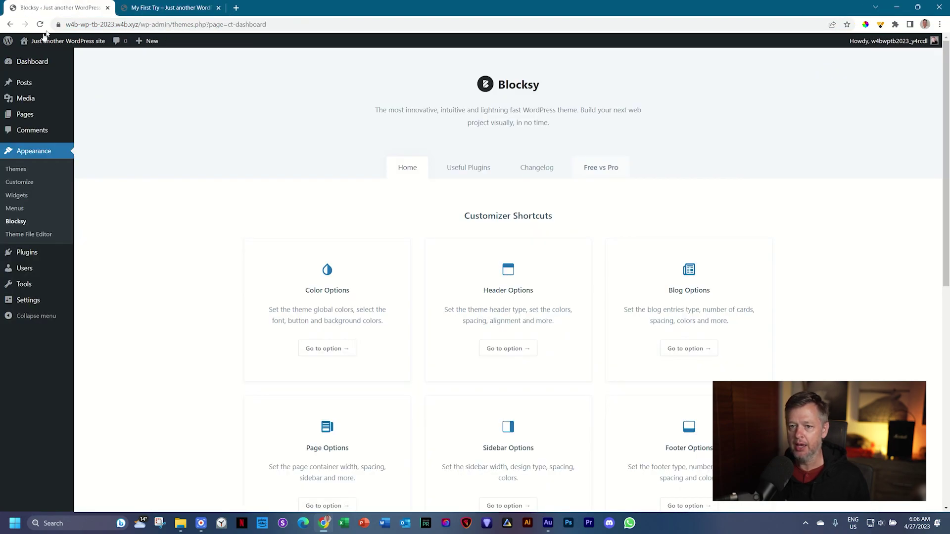
click(23, 168)
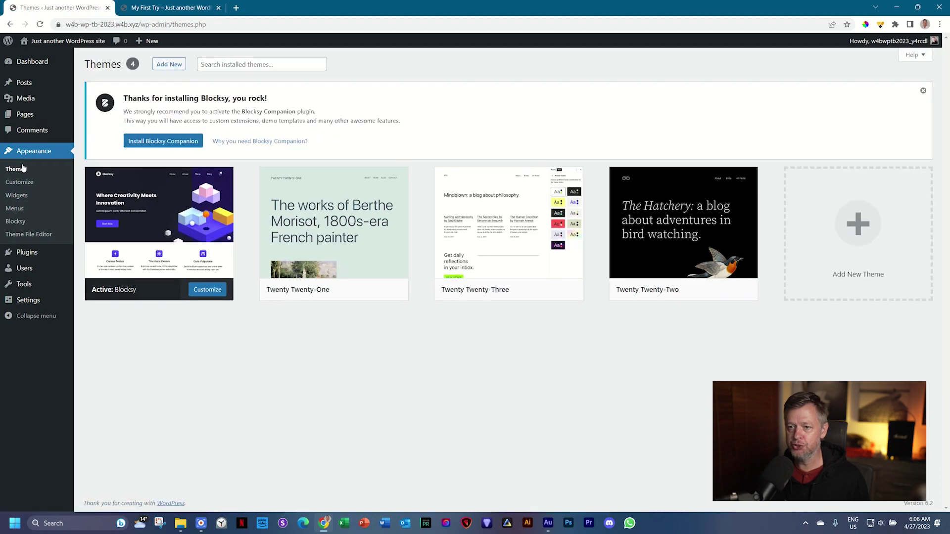
mouse_move(752, 223)
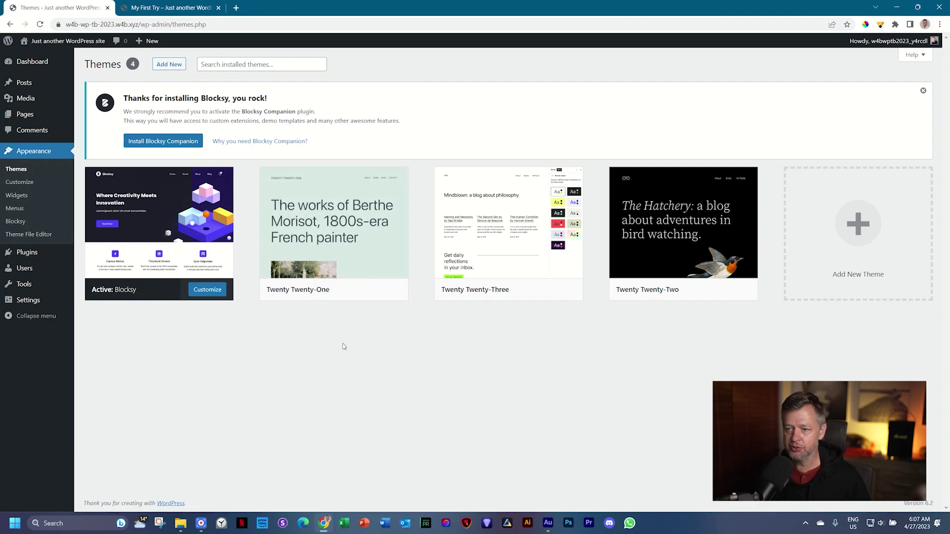
Delete Twenty Twenty-One, Twenty Twenty-Three and Twenty Twenty-Two from their theme details, confirming each with OK.
click(387, 211)
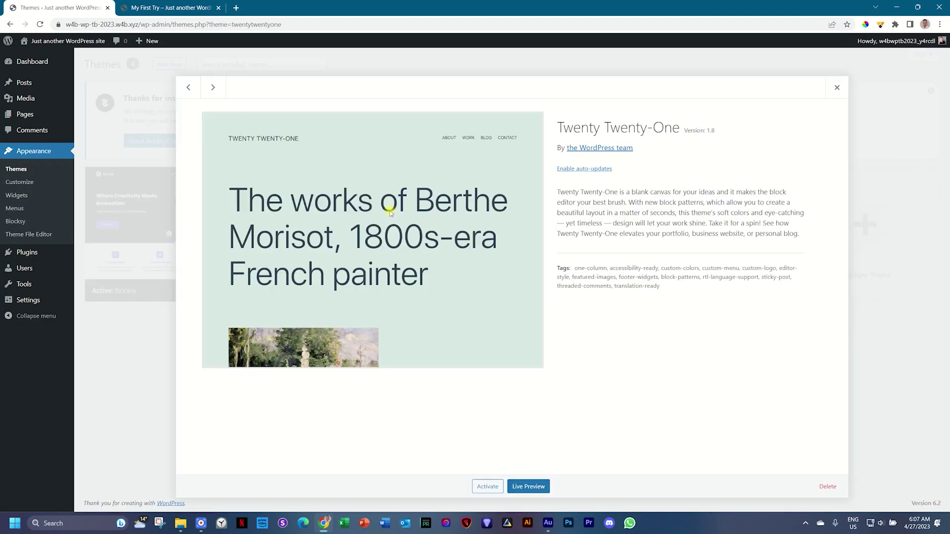
click(825, 489)
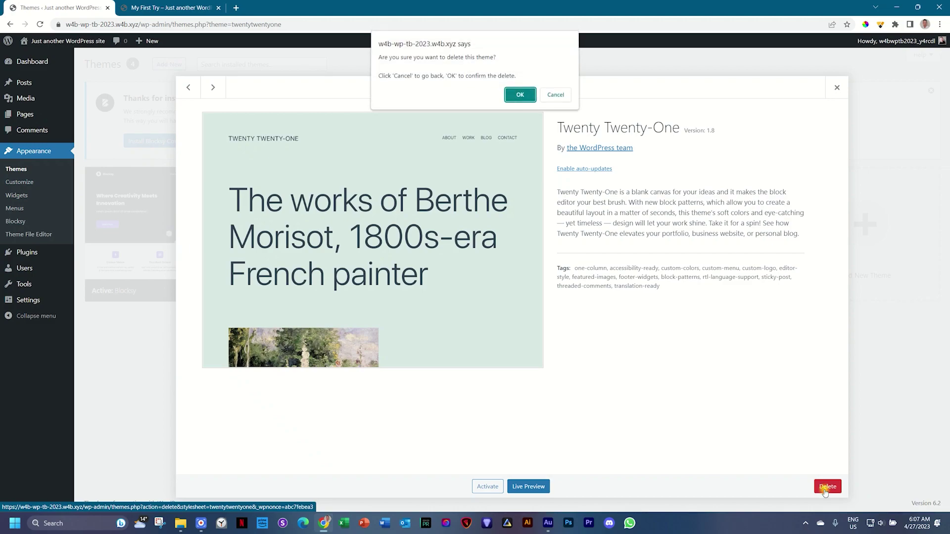
click(521, 96)
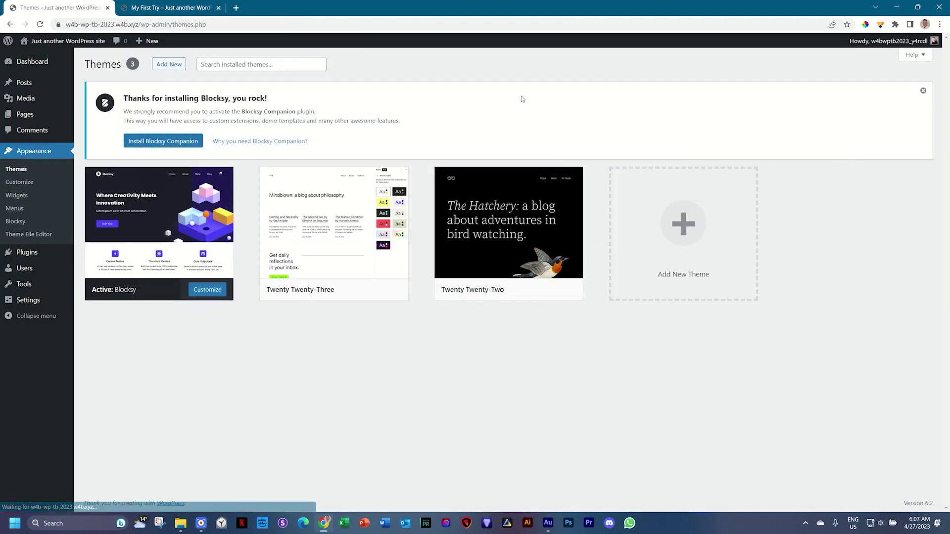
click(328, 191)
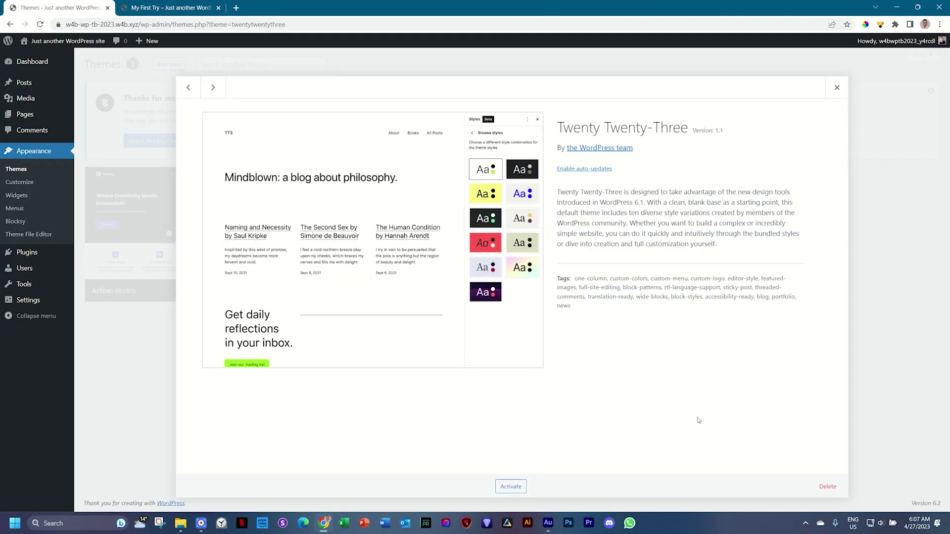
click(827, 486)
click(520, 94)
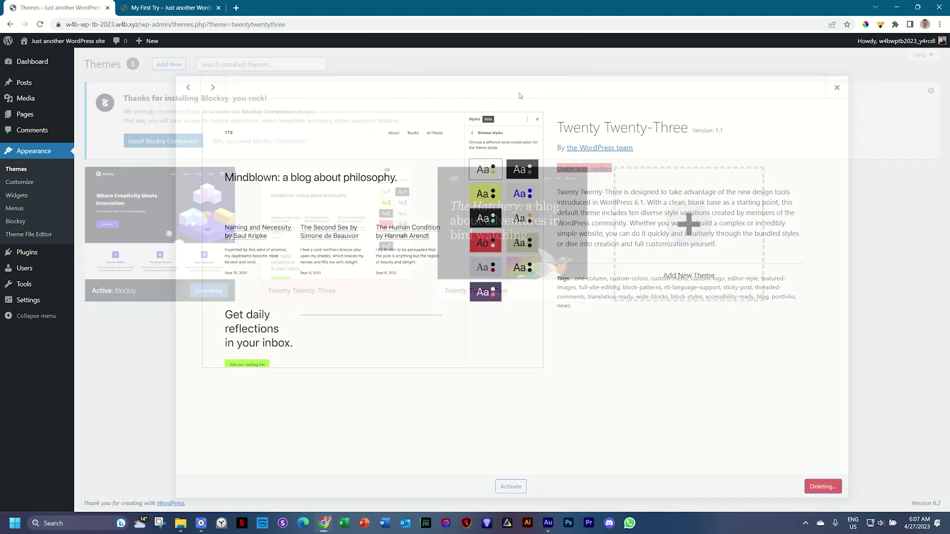
click(331, 225)
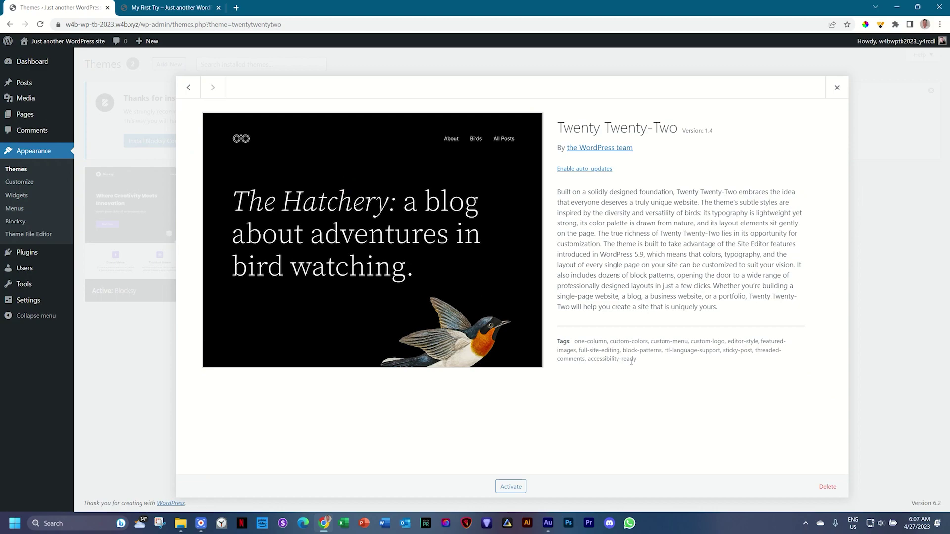
click(827, 486)
click(517, 95)
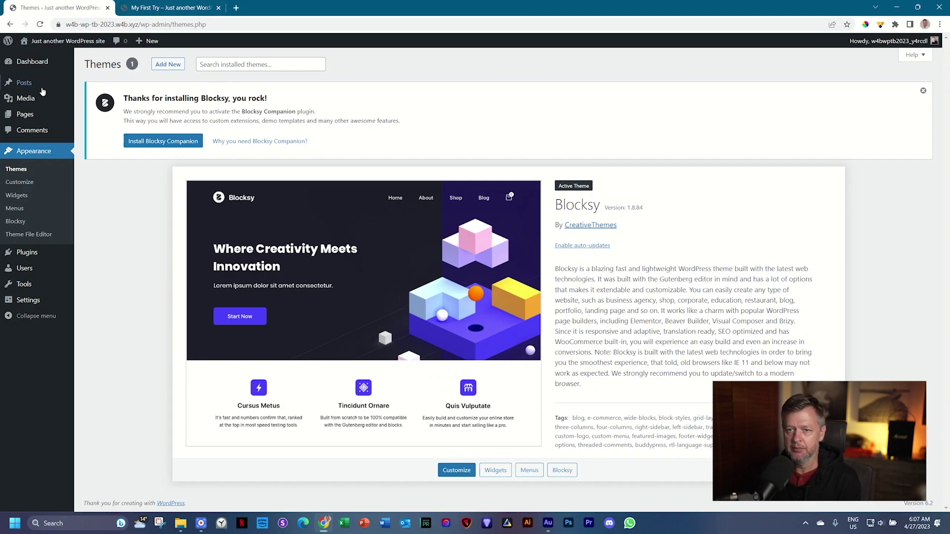
From the Pages list, open My First Try in the block editor.
click(28, 119)
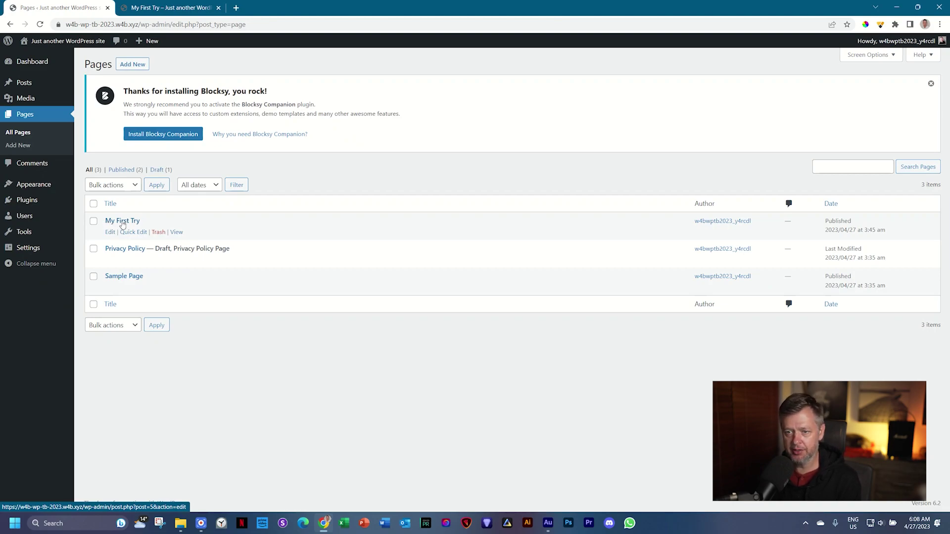
click(123, 225)
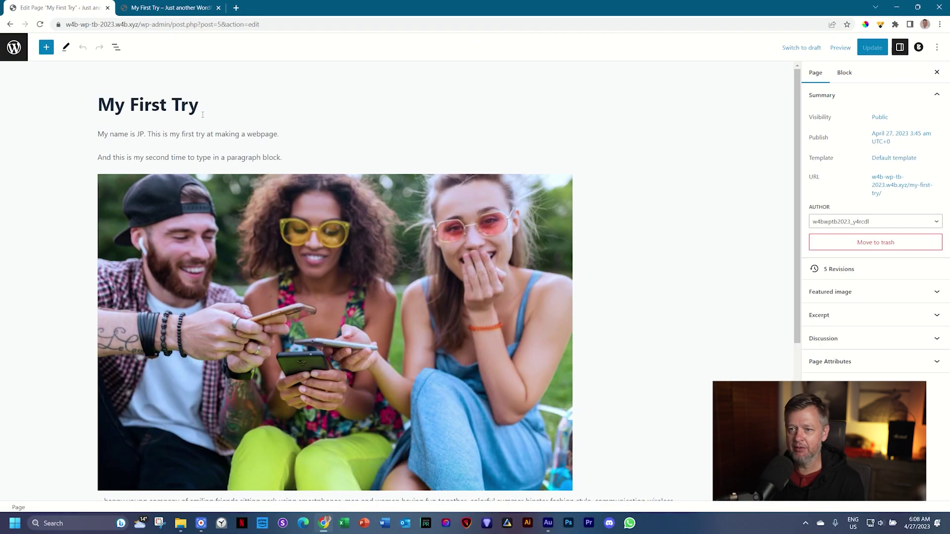
Select the My First Try title and first paragraph, then browse the block inserter list.
click(193, 104)
click(140, 102)
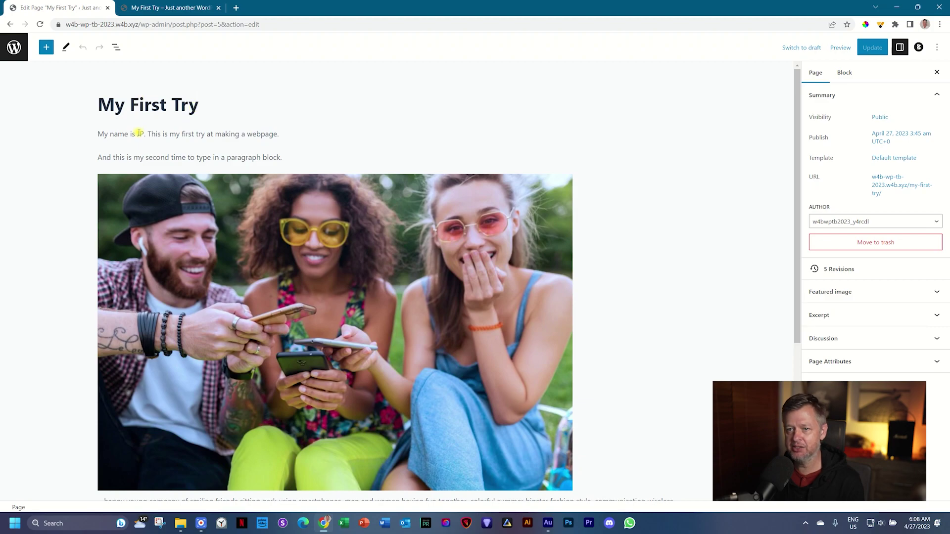
click(138, 133)
click(47, 47)
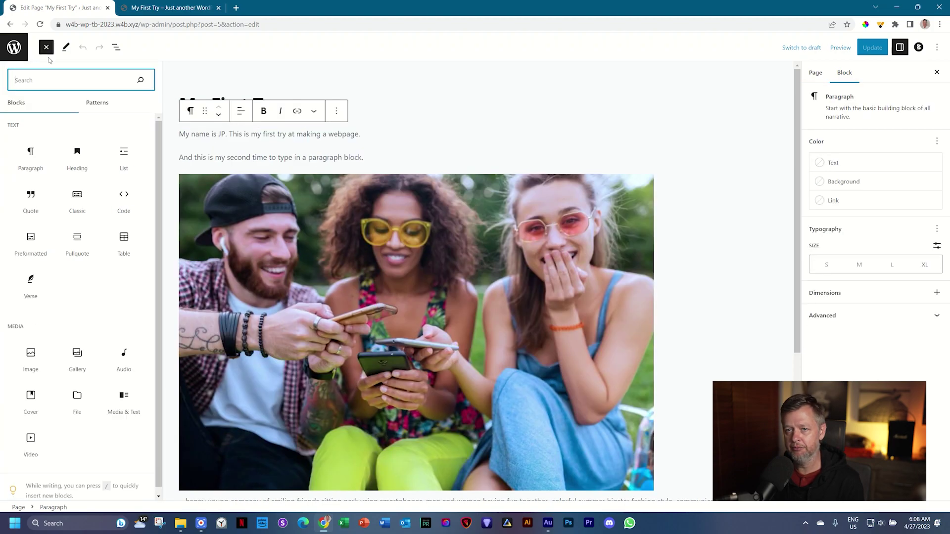
scroll(67, 194, down, 5)
scroll(68, 193, up, 5)
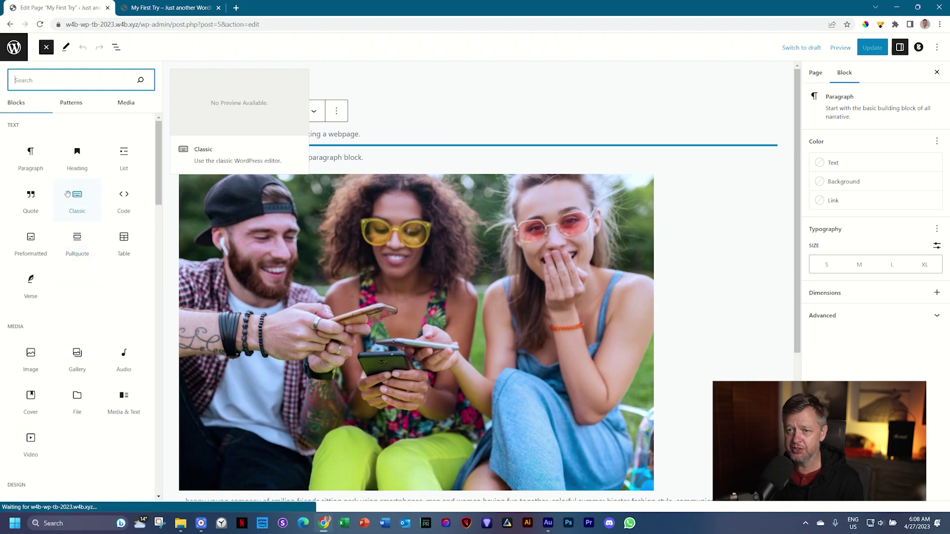
Close the inserter, switch to the live page and turn on the annotation tool.
click(49, 51)
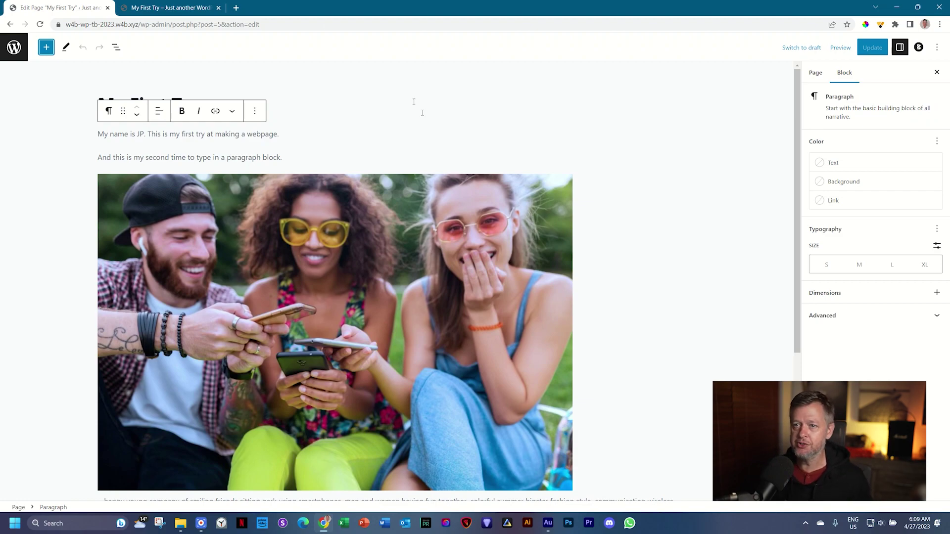
click(184, 4)
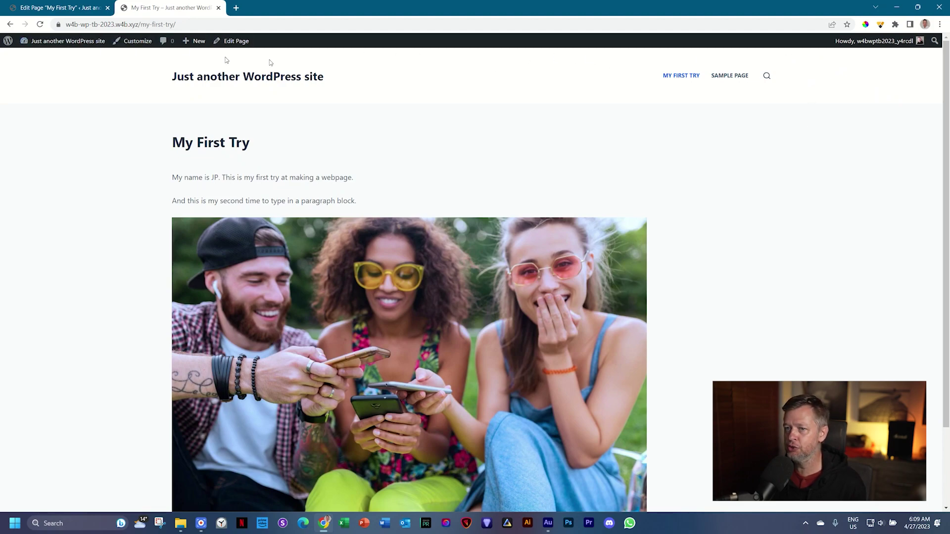
click(880, 24)
Draw rectangles framing the site header and the full-width footer copyright line.
mouse_move(144, 49)
mouse_down()
mouse_move(438, 99)
mouse_move(851, 102)
mouse_up()
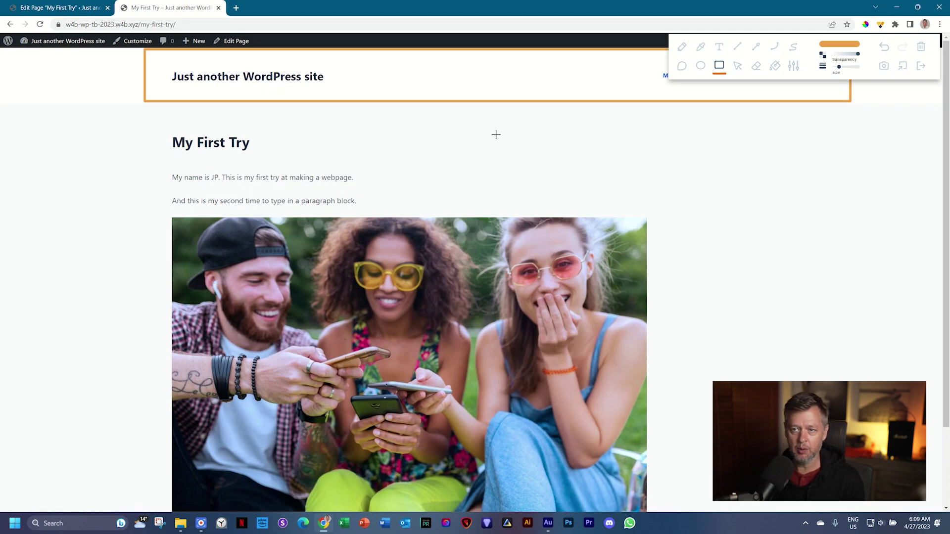
scroll(485, 129, down, 2)
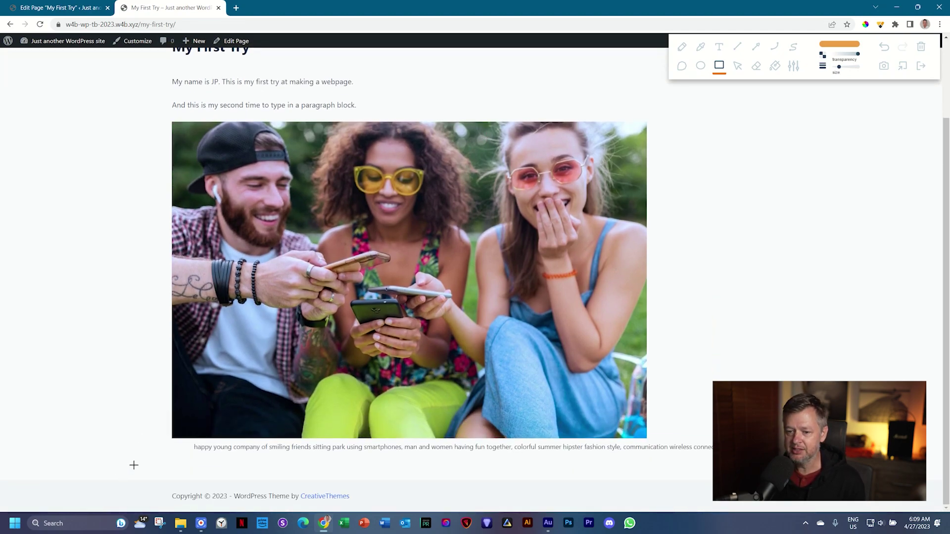
drag(137, 478, 618, 510)
drag(784, 521, 888, 508)
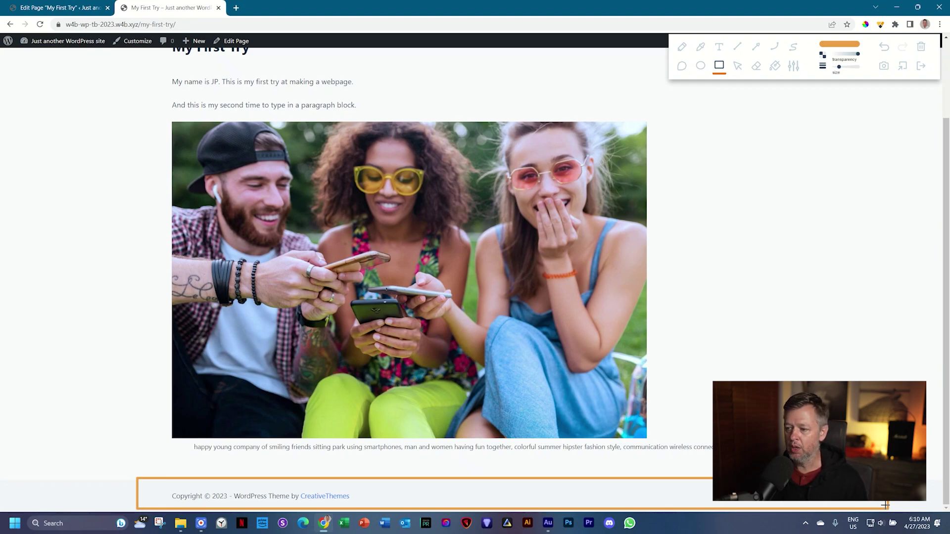
scroll(475, 277, up, 5)
scroll(475, 277, down, 5)
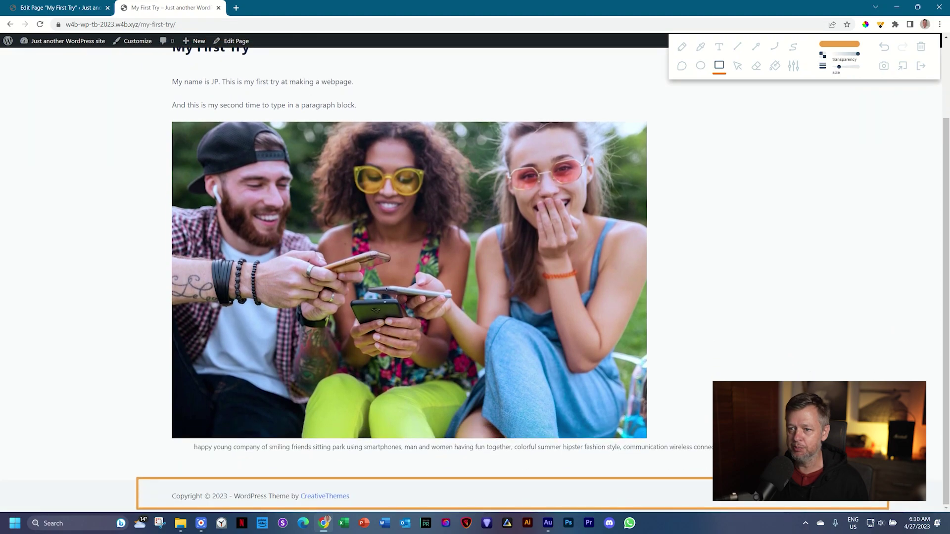
scroll(475, 277, up, 3)
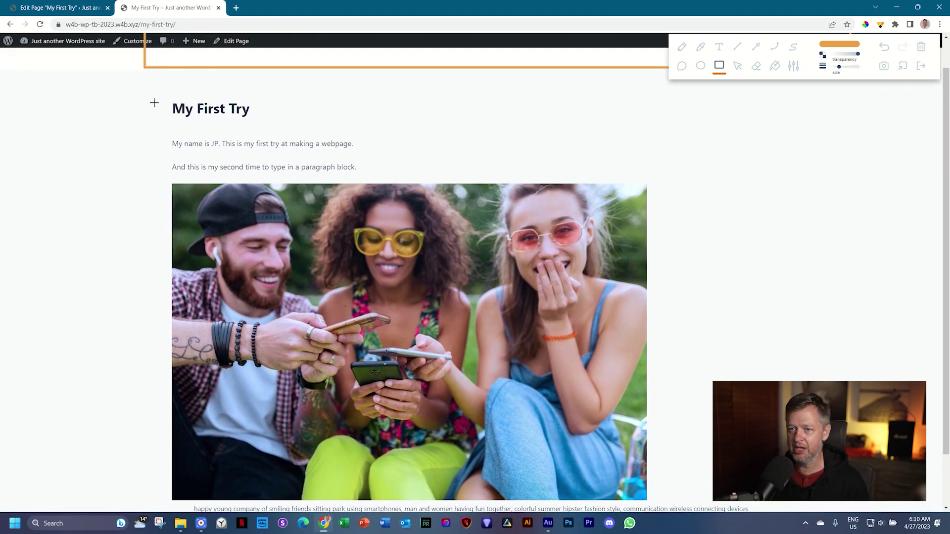
Outline the main content area, then clear the annotations and return to the Edit Page tab.
drag(158, 76, 363, 494)
drag(554, 531, 776, 506)
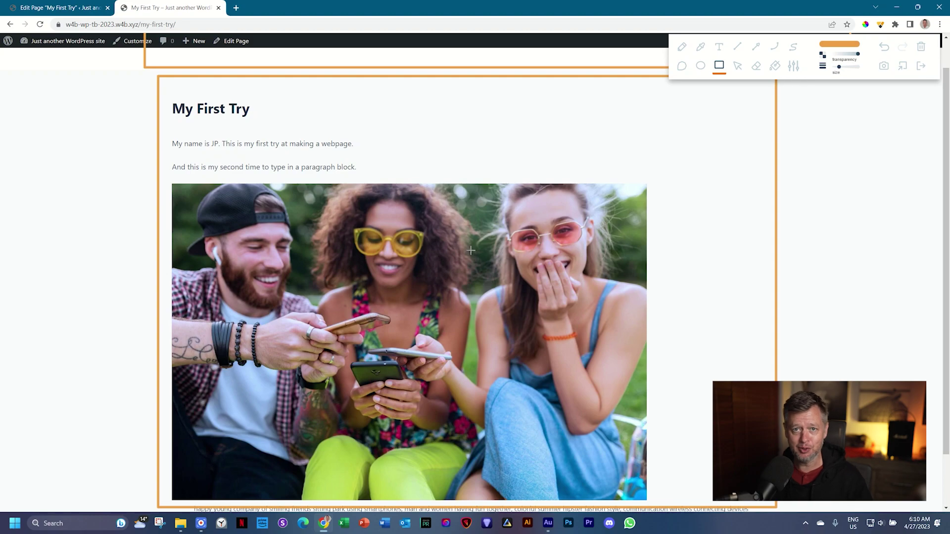
click(921, 66)
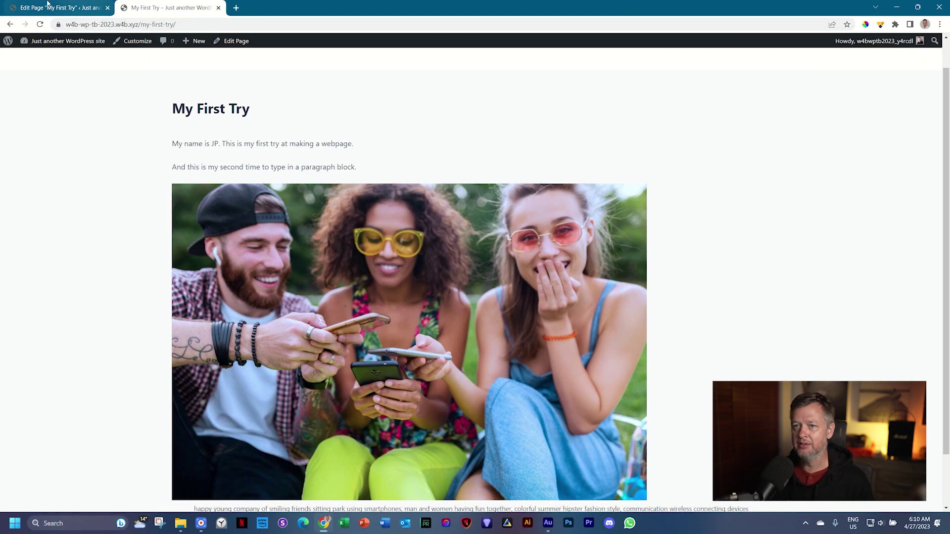
click(72, 4)
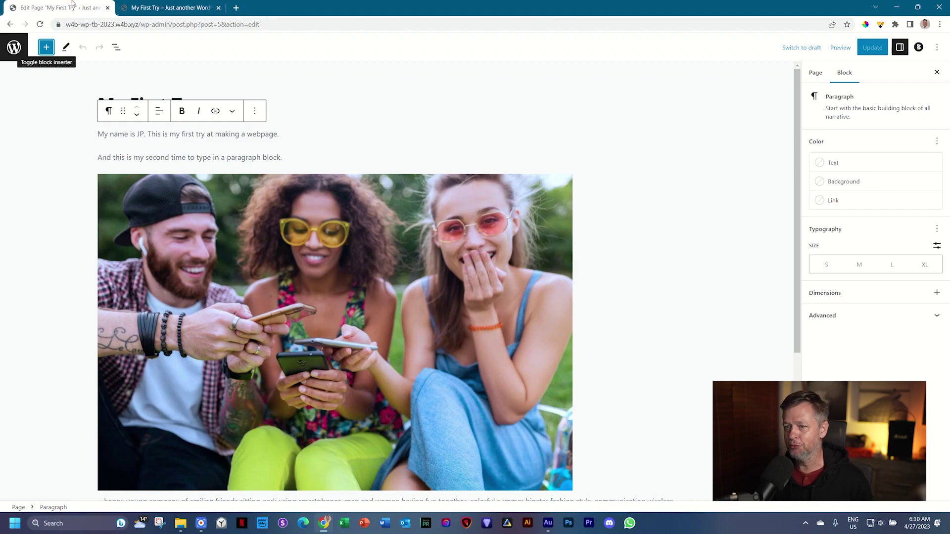